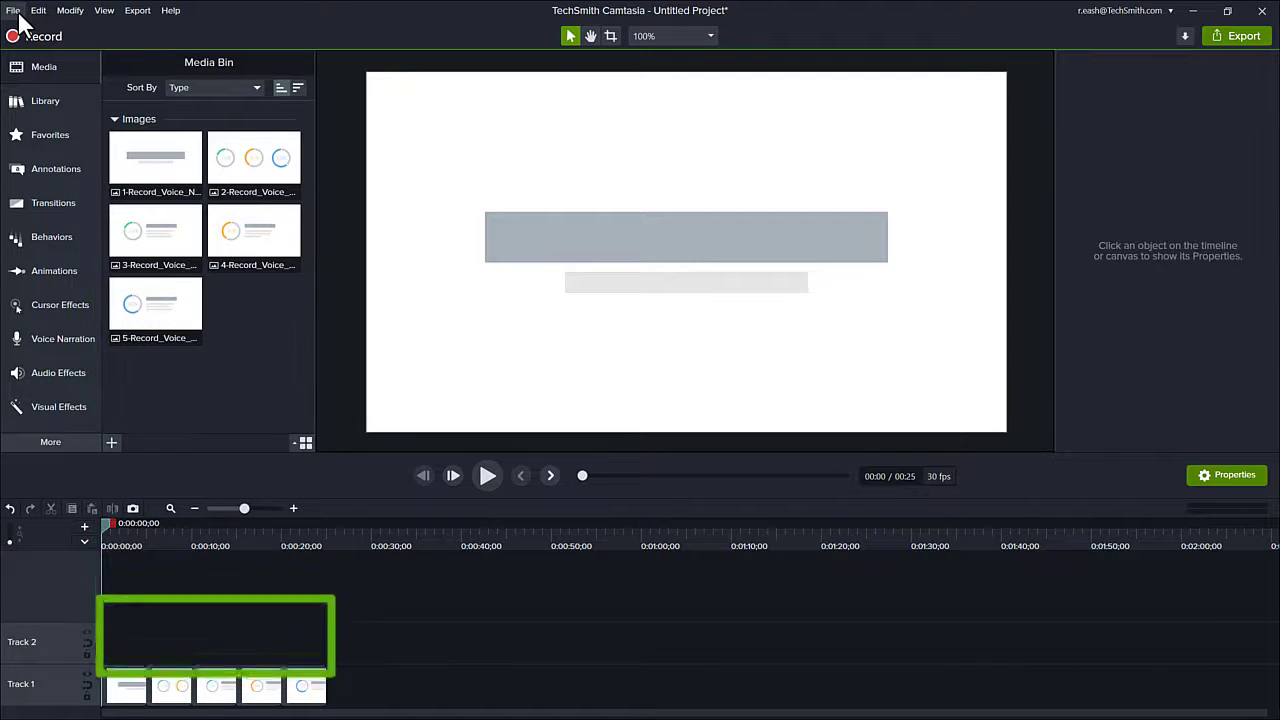
Save the project as Q1-Update-Video in the Quarterly Update folder
{"action": "left_click", "coordinate": [14, 11]}
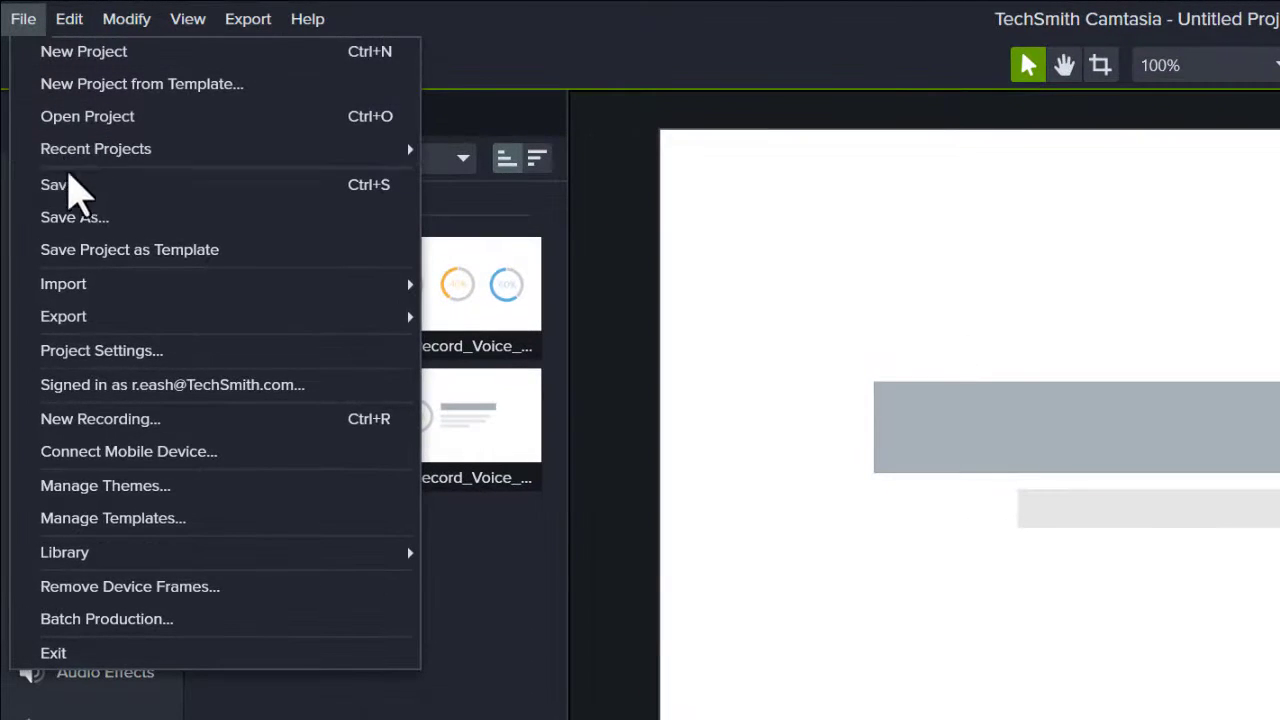
{"action": "left_click", "coordinate": [78, 190]}
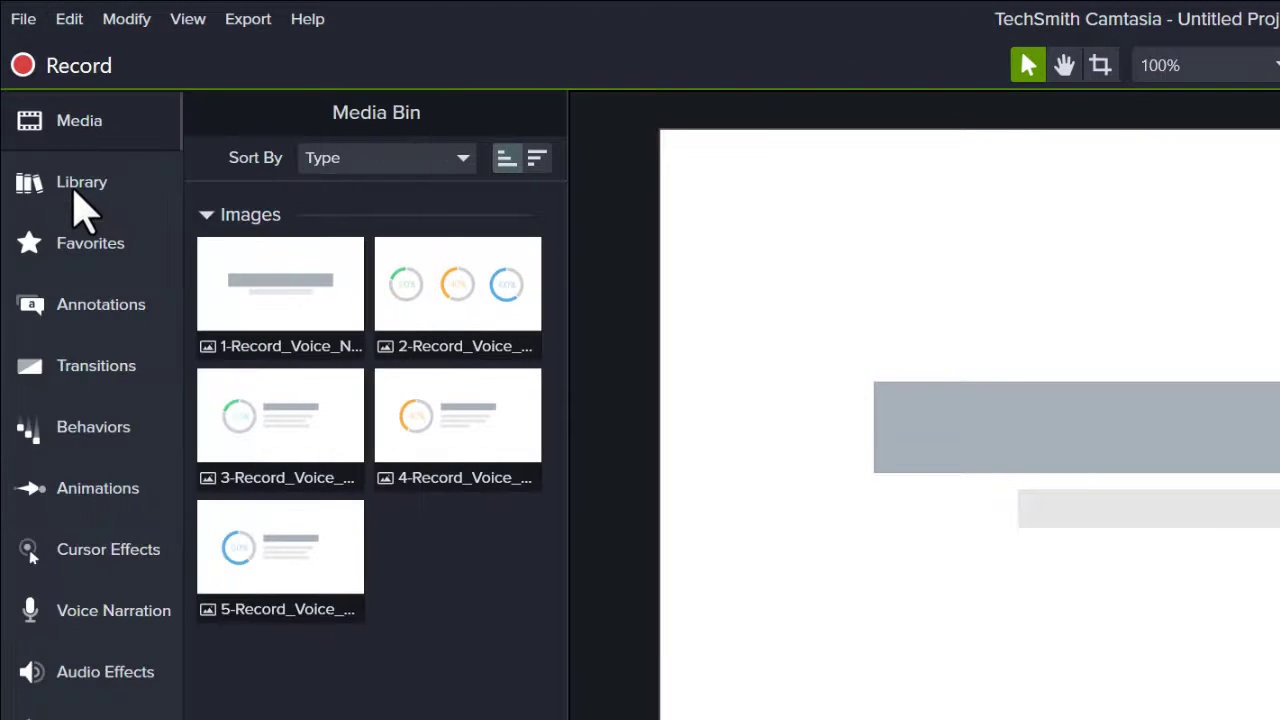
{"action": "type", "text": "Q1-Update-Video"}
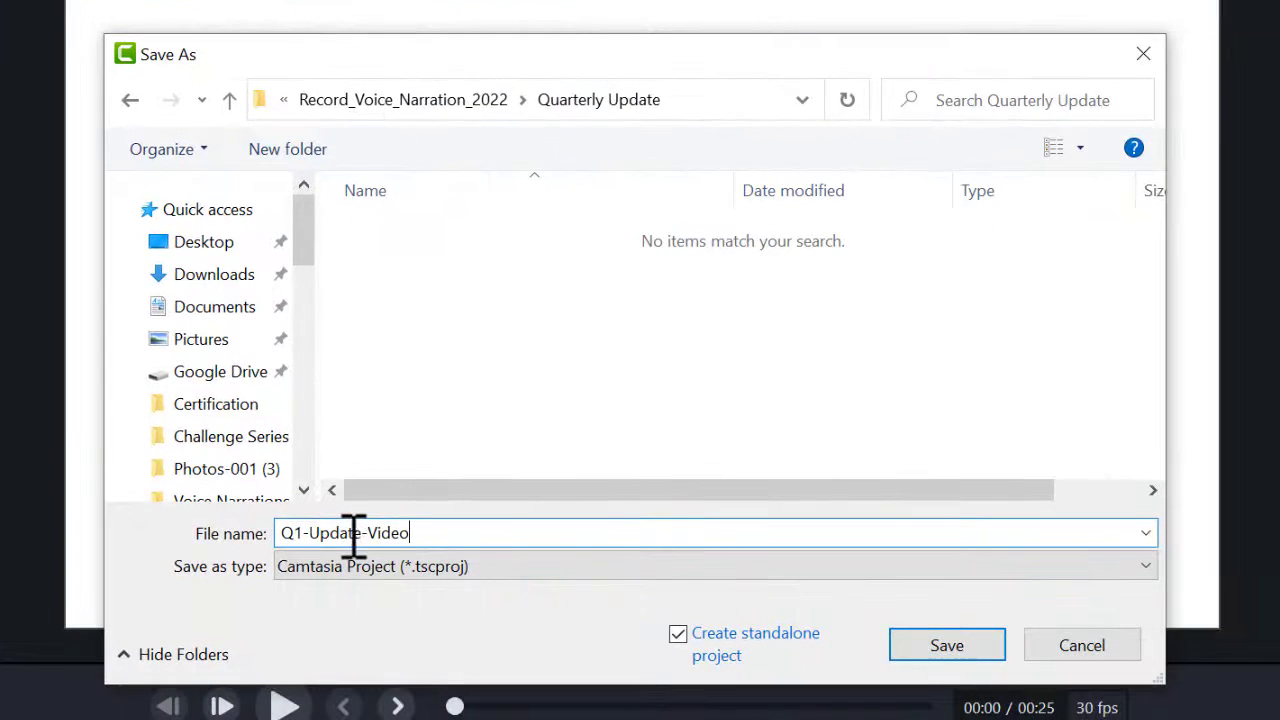
{"action": "left_click", "coordinate": [910, 645]}
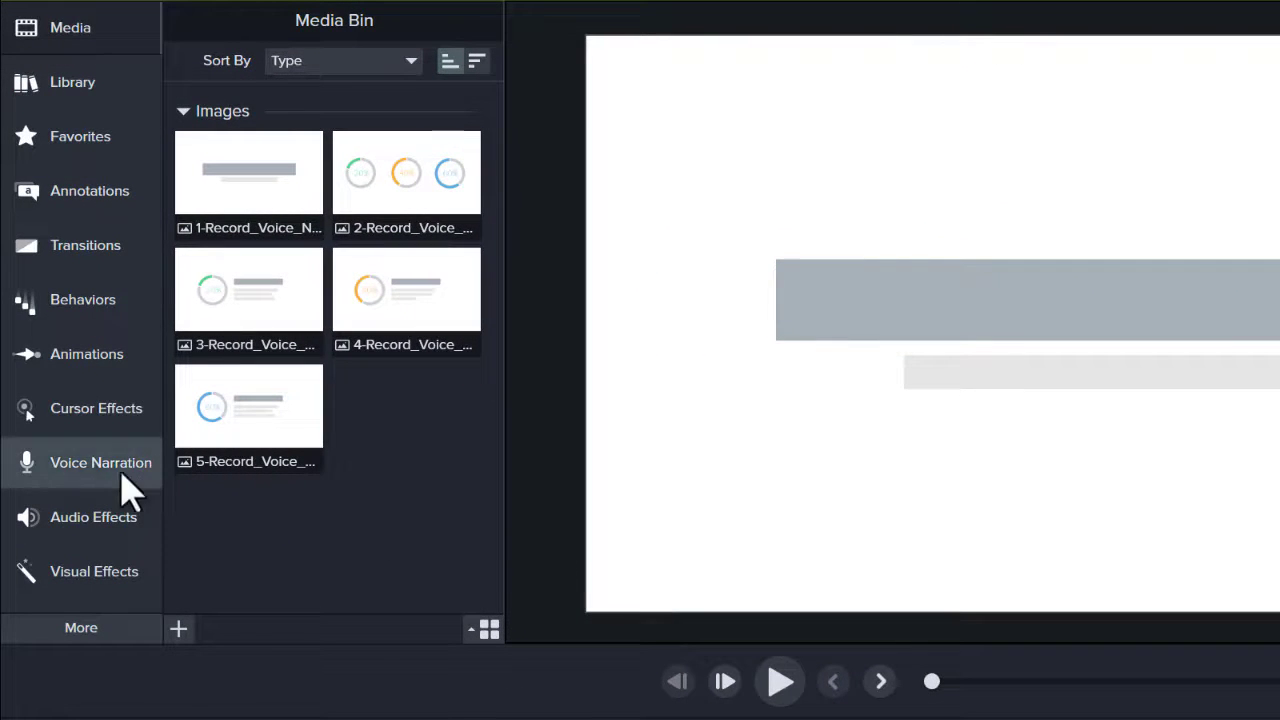
Set up voice narration with Microphone (Yeti X) as the input and turn on automatic level adjustment
{"action": "left_click", "coordinate": [88, 467]}
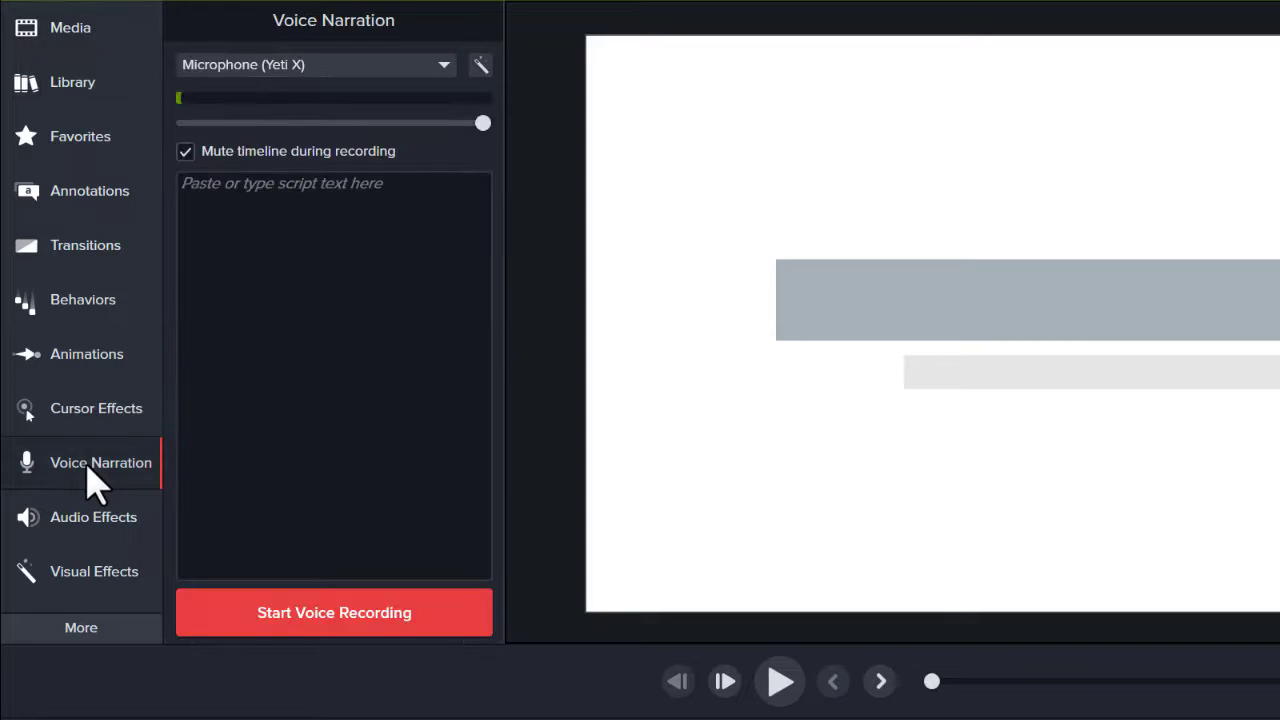
{"action": "left_click", "coordinate": [114, 630]}
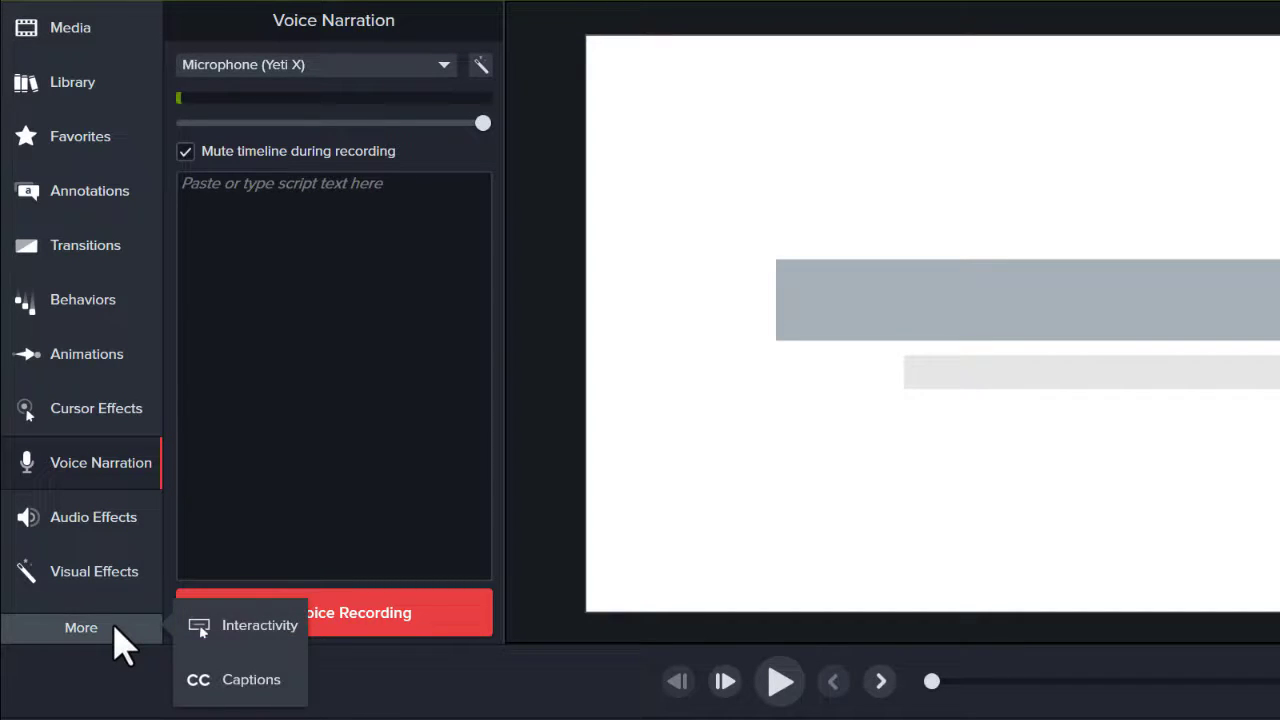
{"action": "left_click", "coordinate": [114, 630]}
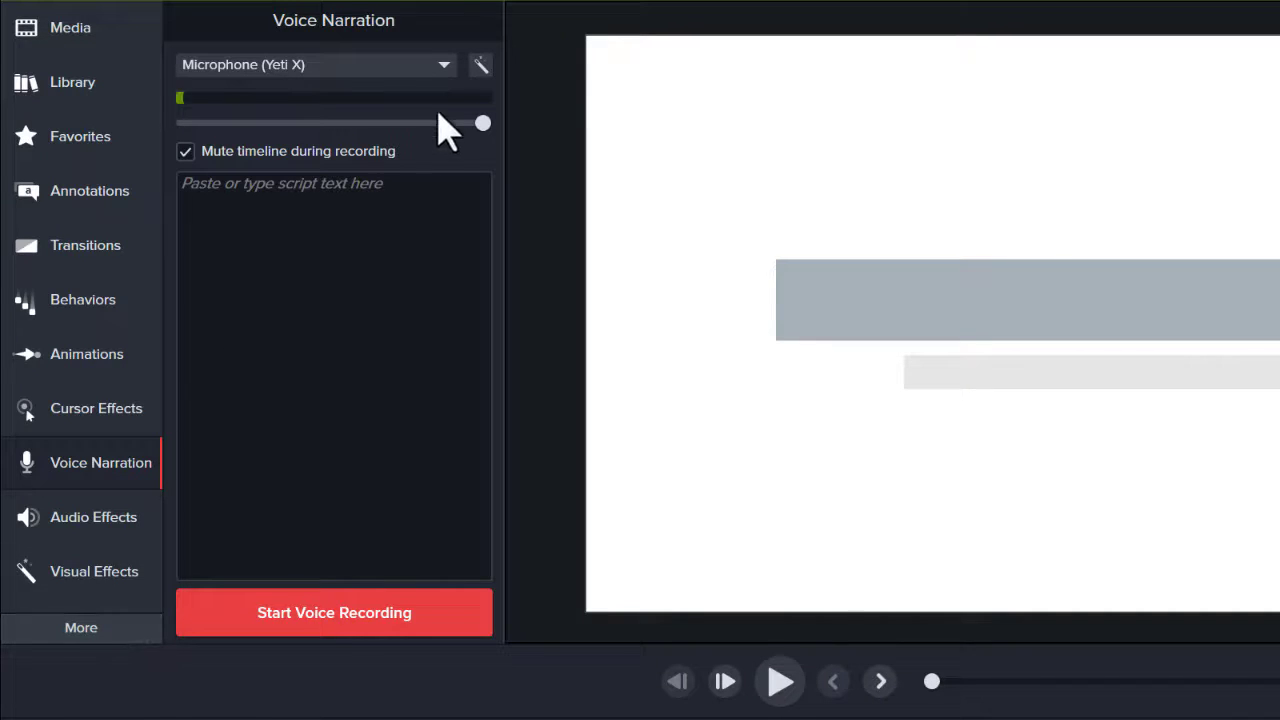
{"action": "left_click", "coordinate": [451, 70]}
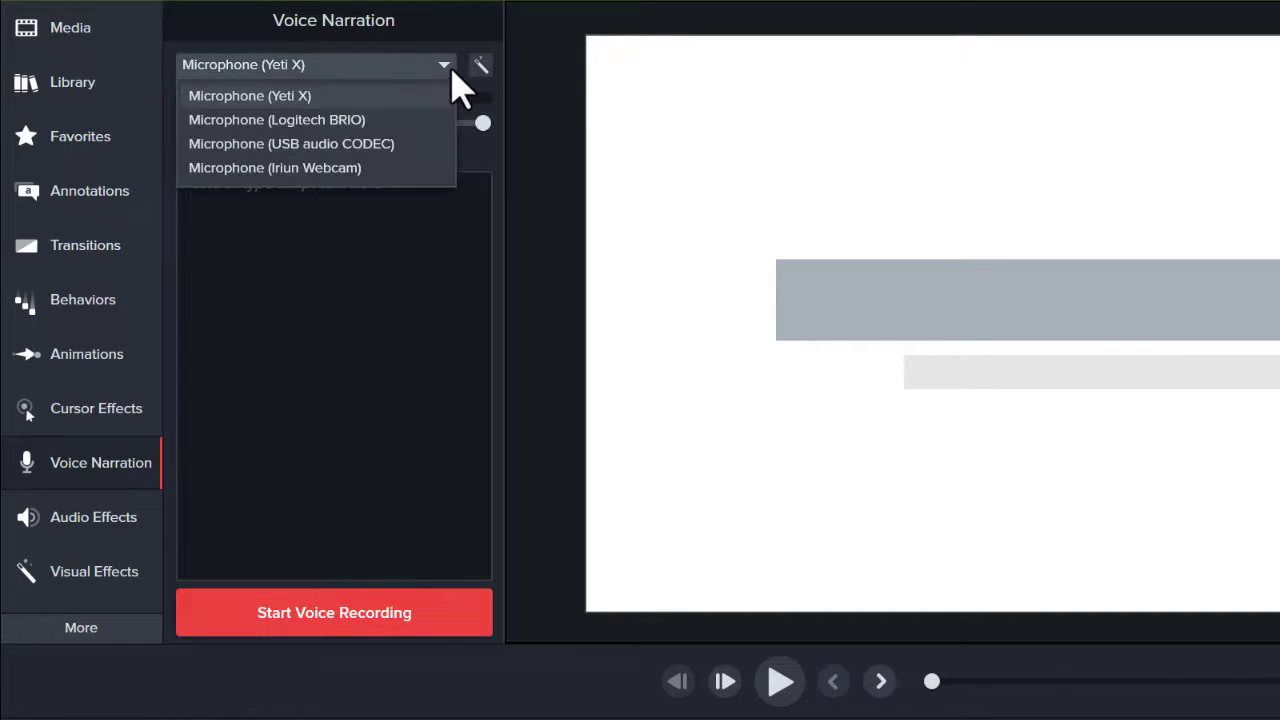
{"action": "left_click", "coordinate": [410, 97]}
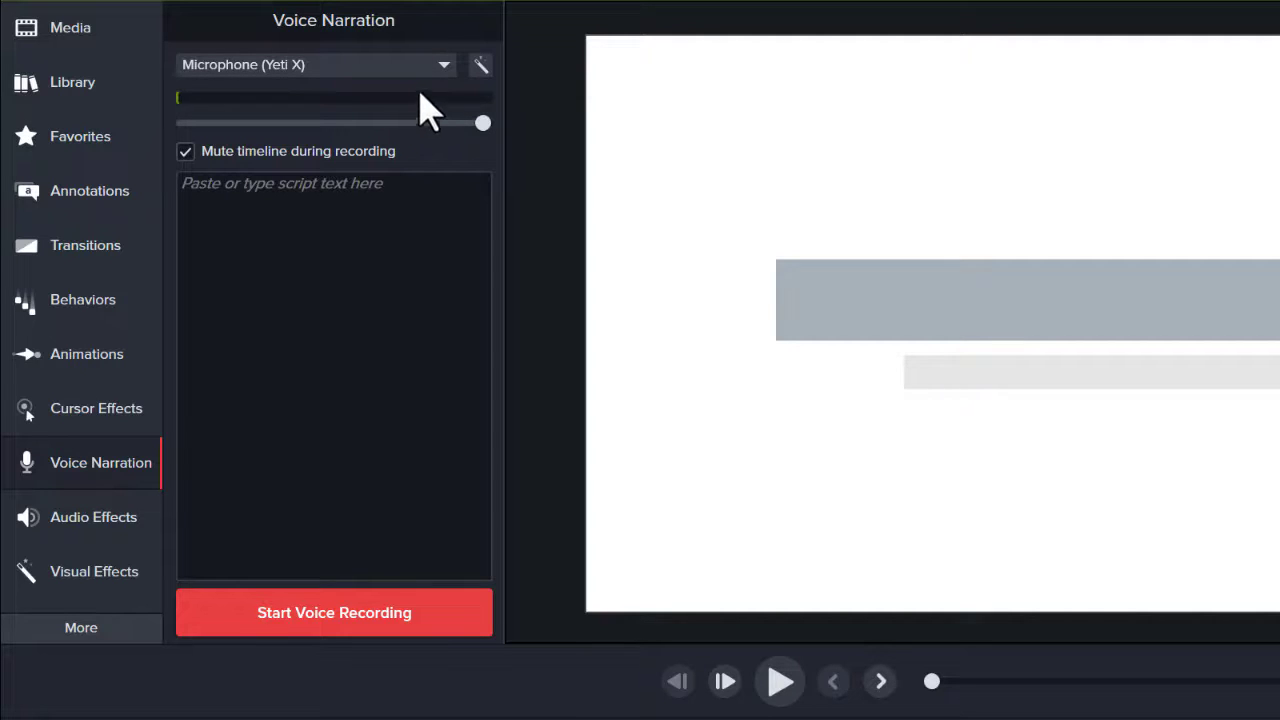
{"action": "left_click", "coordinate": [478, 68]}
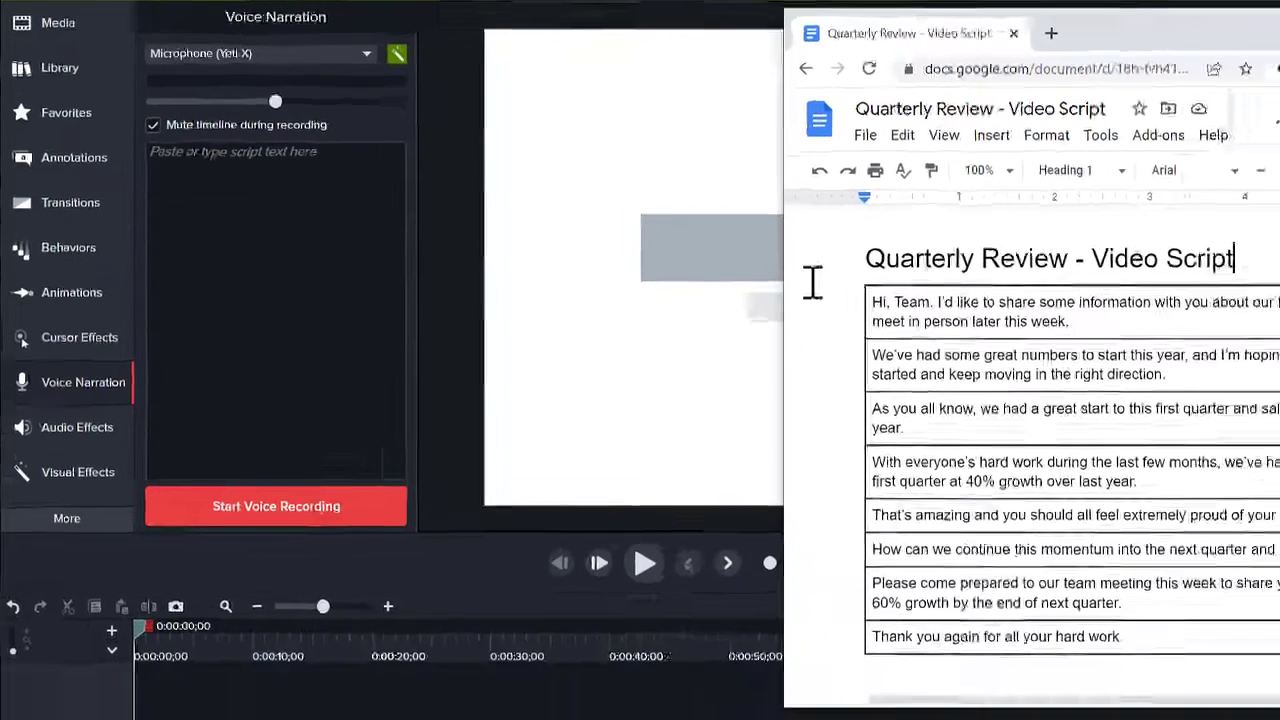
Copy all script rows from the Quarterly Review - Video Script document in Google Docs and paste them as the narration script
{"action": "left_click_drag", "start_coordinate": [873, 301], "coordinate": [1059, 445]}
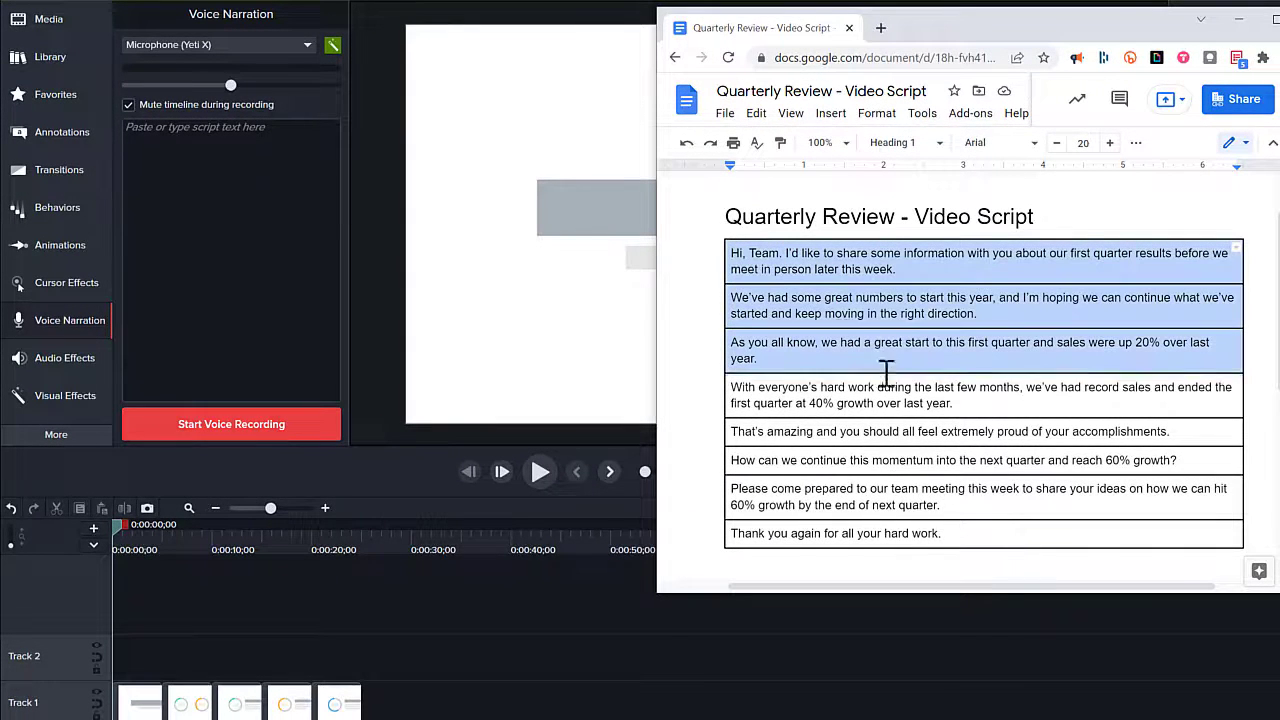
{"action": "left_click_drag", "start_coordinate": [886, 372], "coordinate": [946, 529]}
{"action": "key", "text": "ctrl+c"}
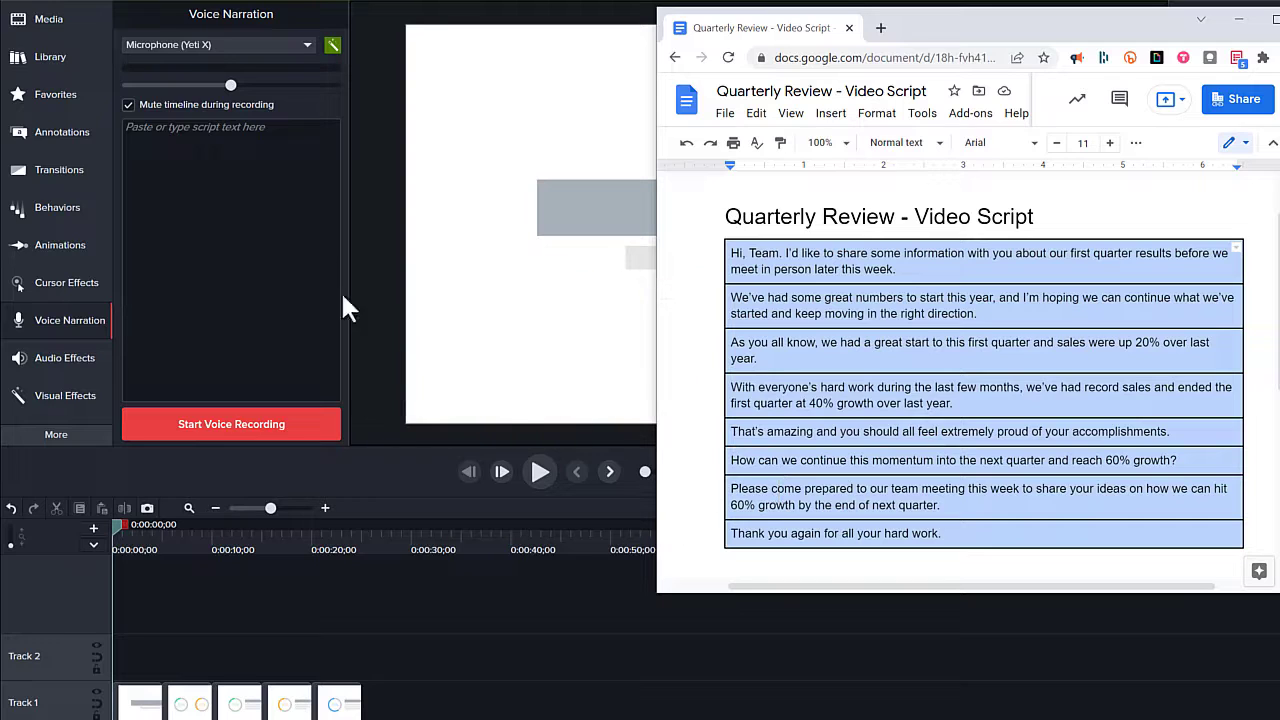
{"action": "left_click", "coordinate": [168, 140]}
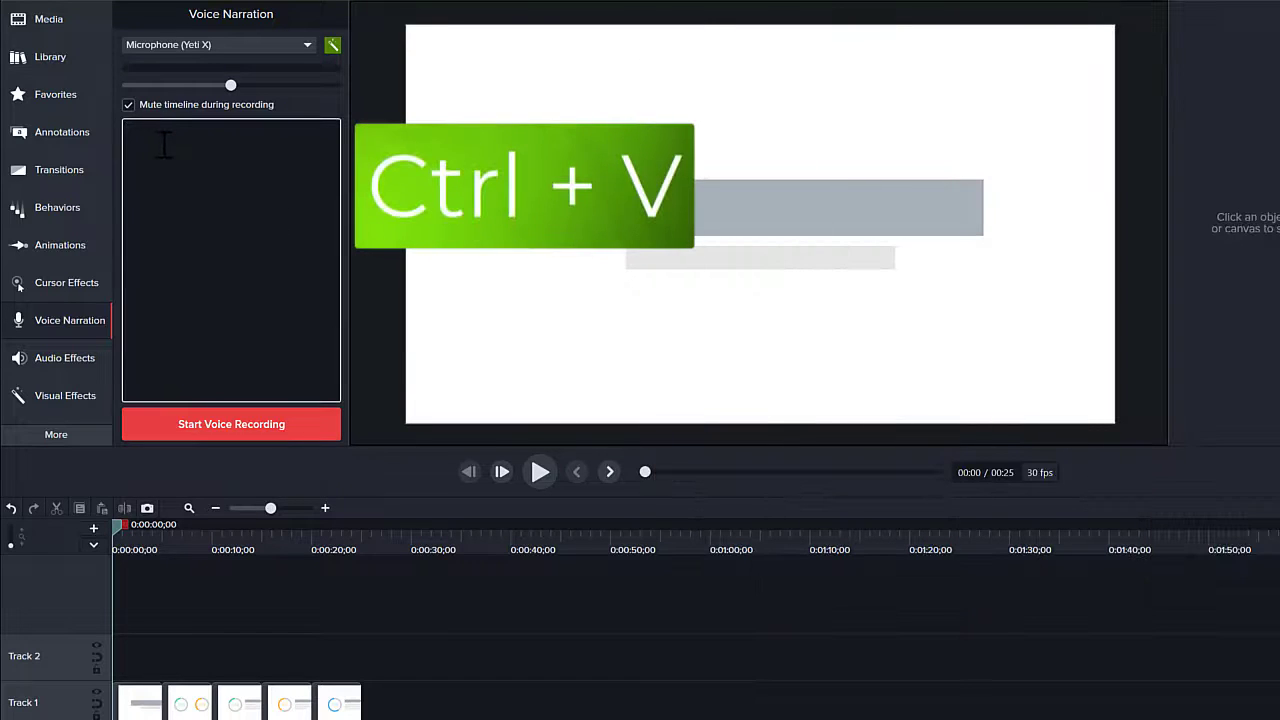
{"action": "key", "text": "ctrl+v"}
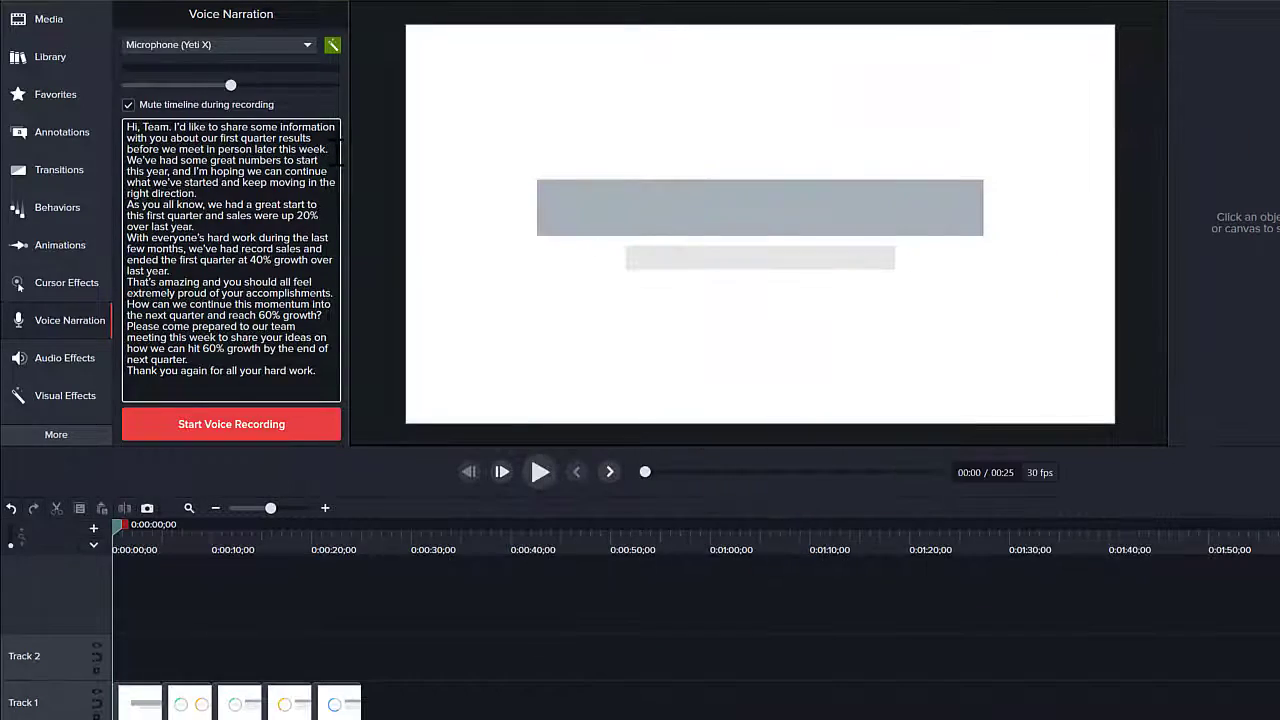
Separate the paragraphs of the narration script with blank lines, from the greeting through the closing thank-you sentence
{"action": "key", "text": "Return"}
{"action": "left_click", "coordinate": [274, 219]}
{"action": "key", "text": "Return"}
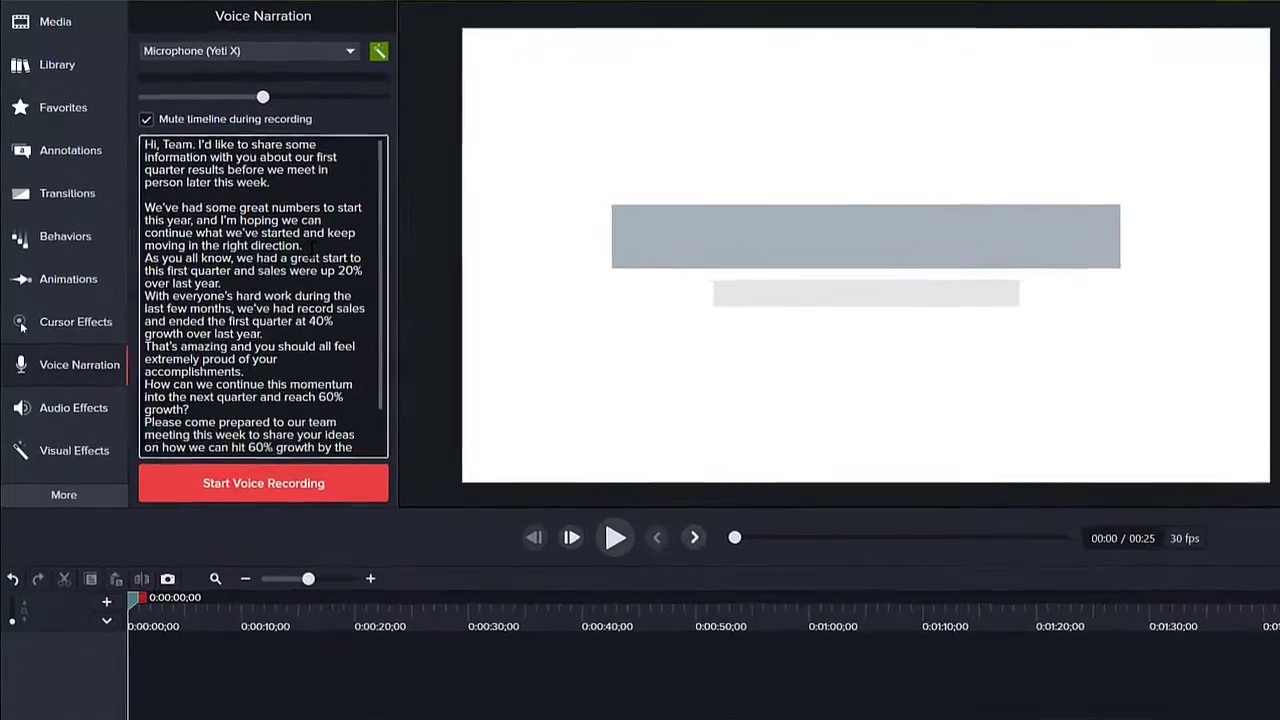
{"action": "key", "text": "Return"}
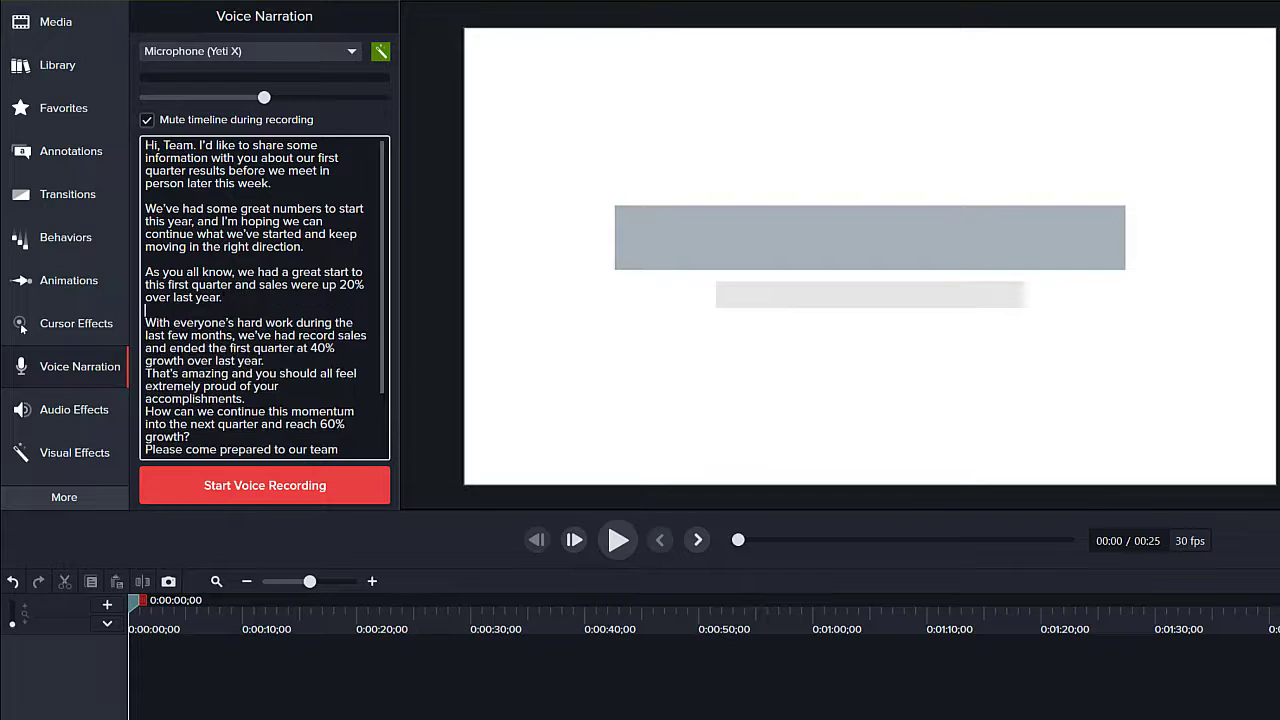
{"action": "key", "text": "Return"}
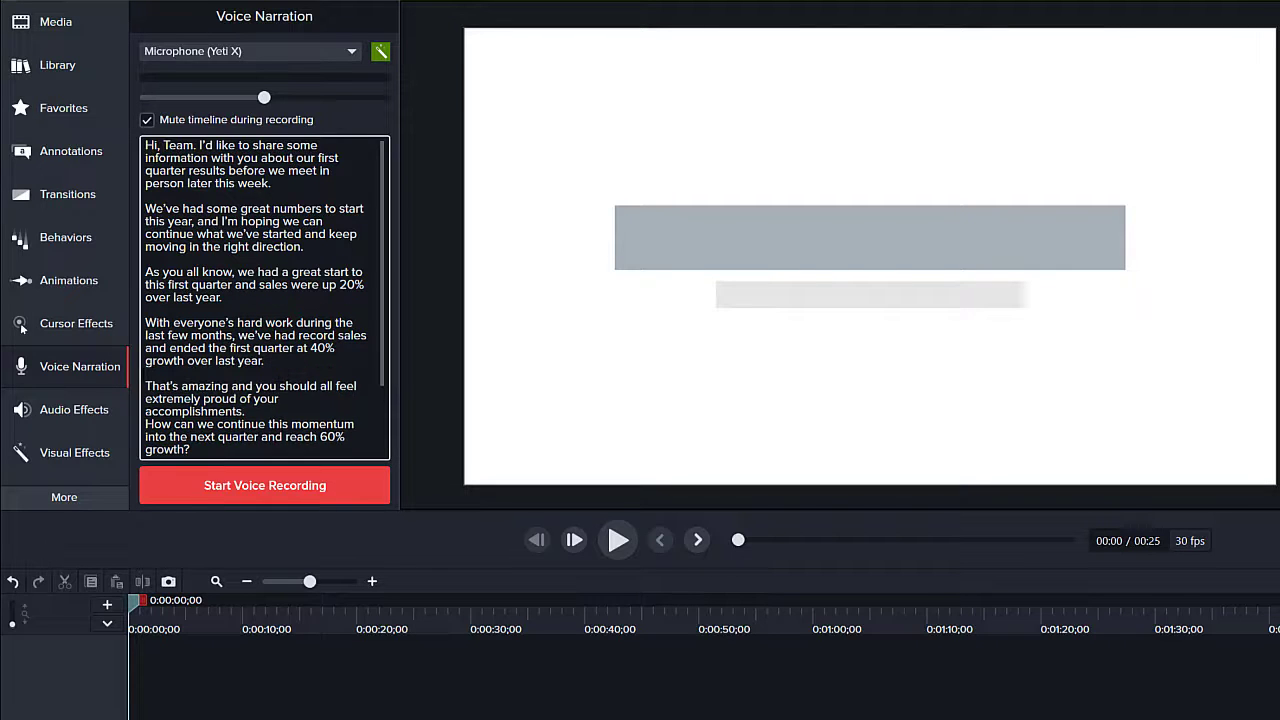
{"action": "key", "text": "Return"}
{"action": "scroll", "coordinate": [204, 385], "scroll_direction": "down", "scroll_amount": 3}
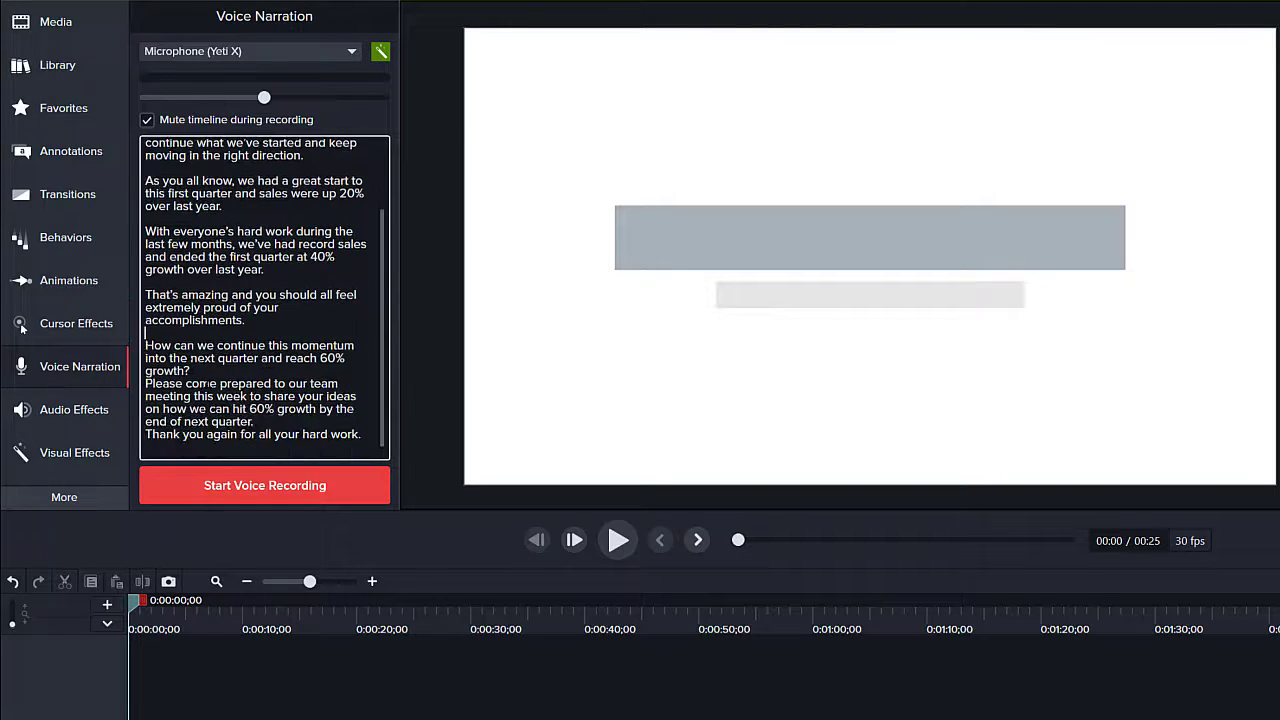
{"action": "key", "text": "Return"}
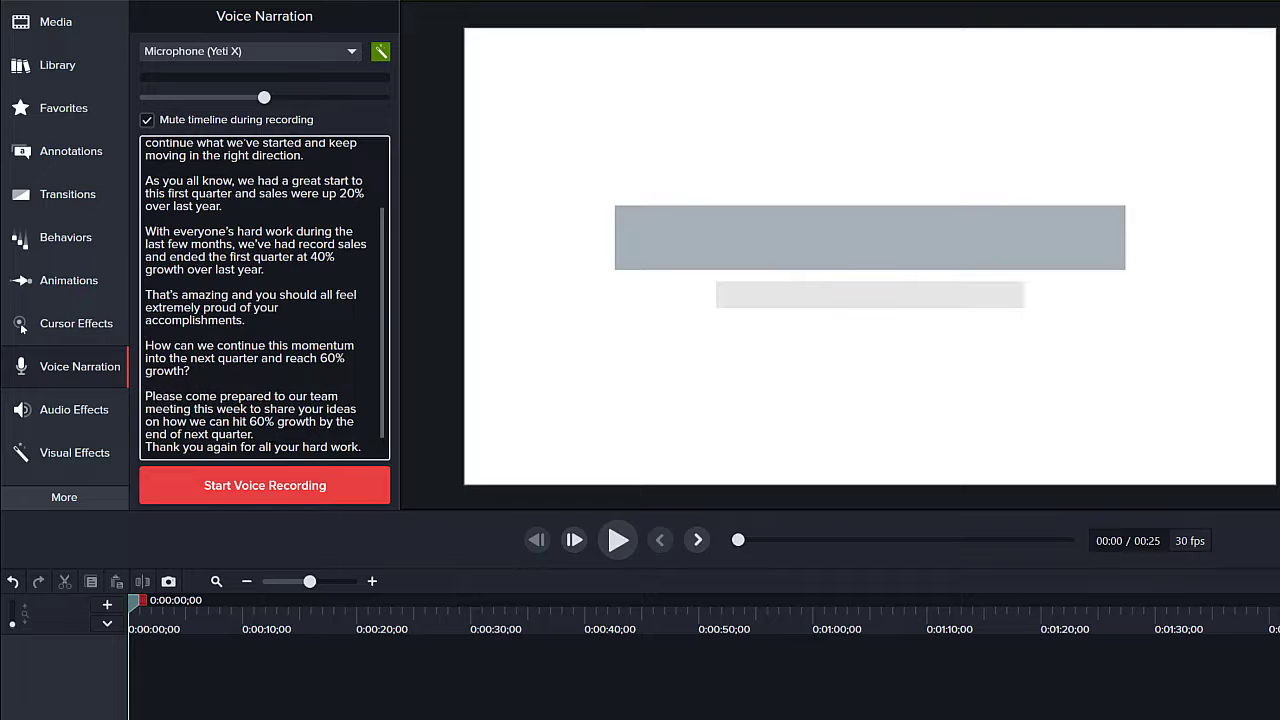
{"action": "key", "text": "Return"}
{"action": "scroll", "coordinate": [262, 360], "scroll_direction": "down", "scroll_amount": 1}
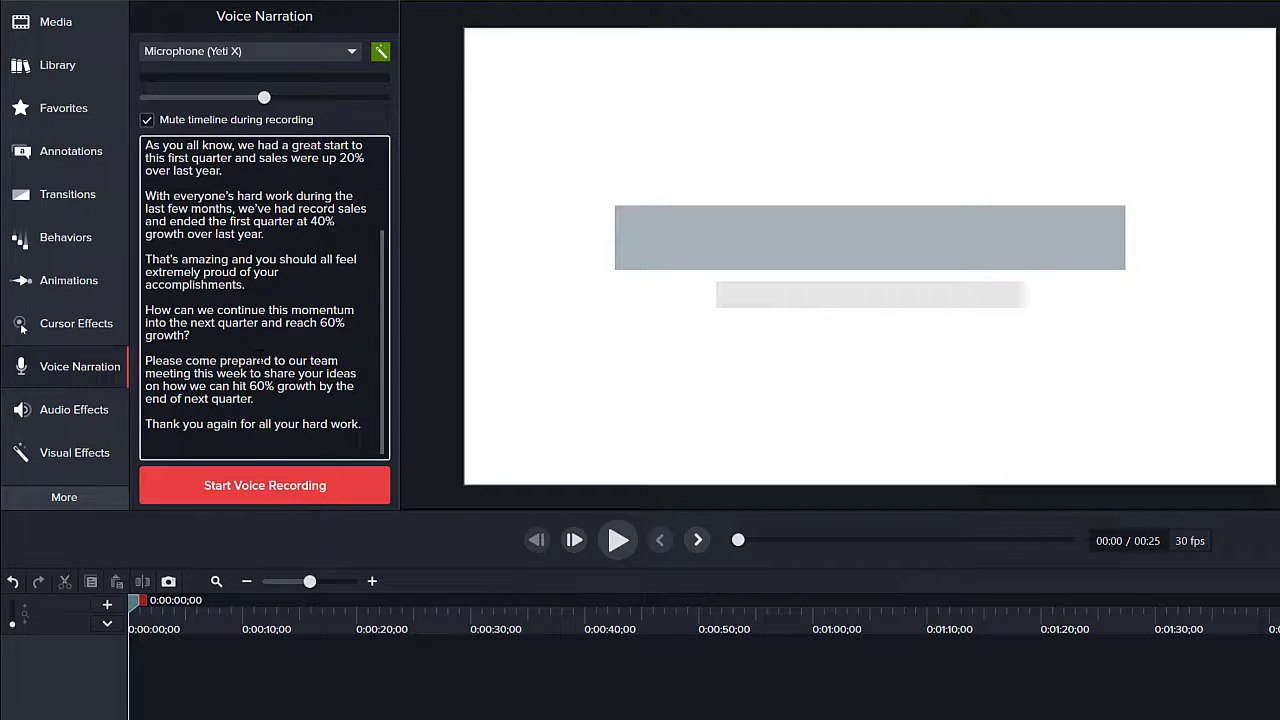
{"action": "scroll", "coordinate": [262, 360], "scroll_direction": "up", "scroll_amount": 5}
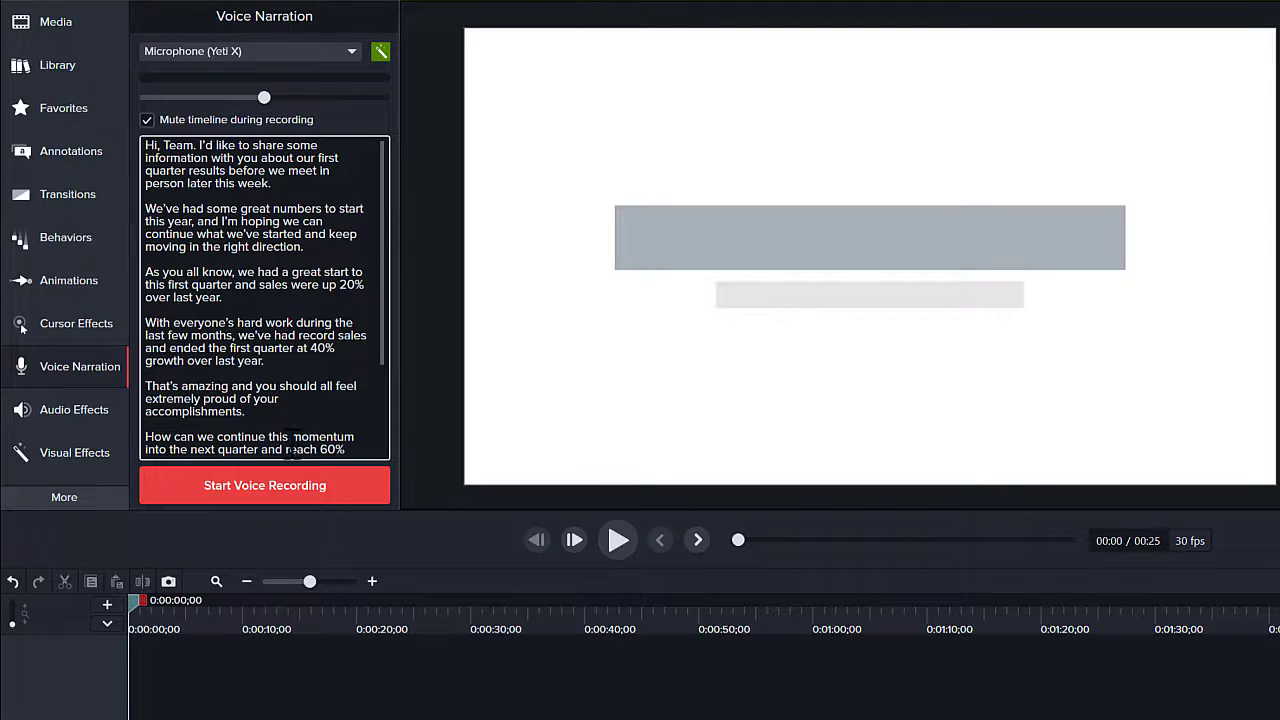
Record a first voice narration saved as Narration_Q1-Update-Video 1.m4a and locate its audio clip in the media bin
{"action": "left_click", "coordinate": [275, 485]}
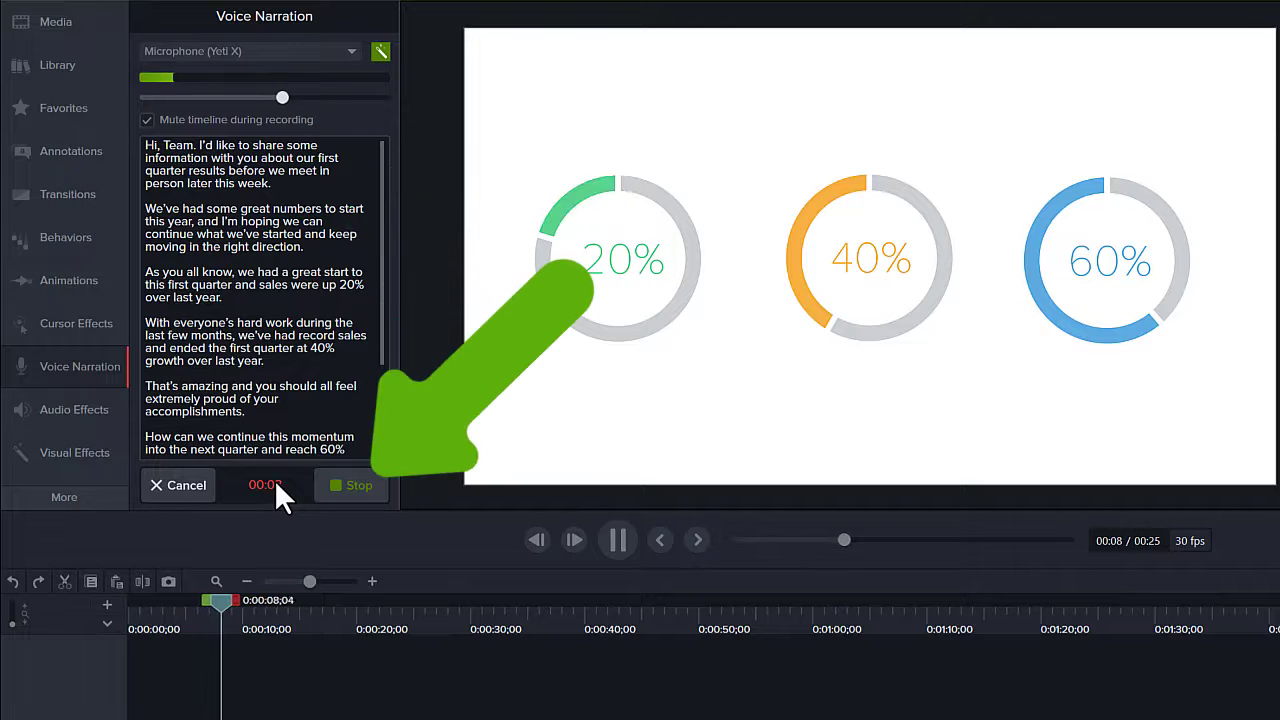
{"action": "left_click", "coordinate": [344, 483]}
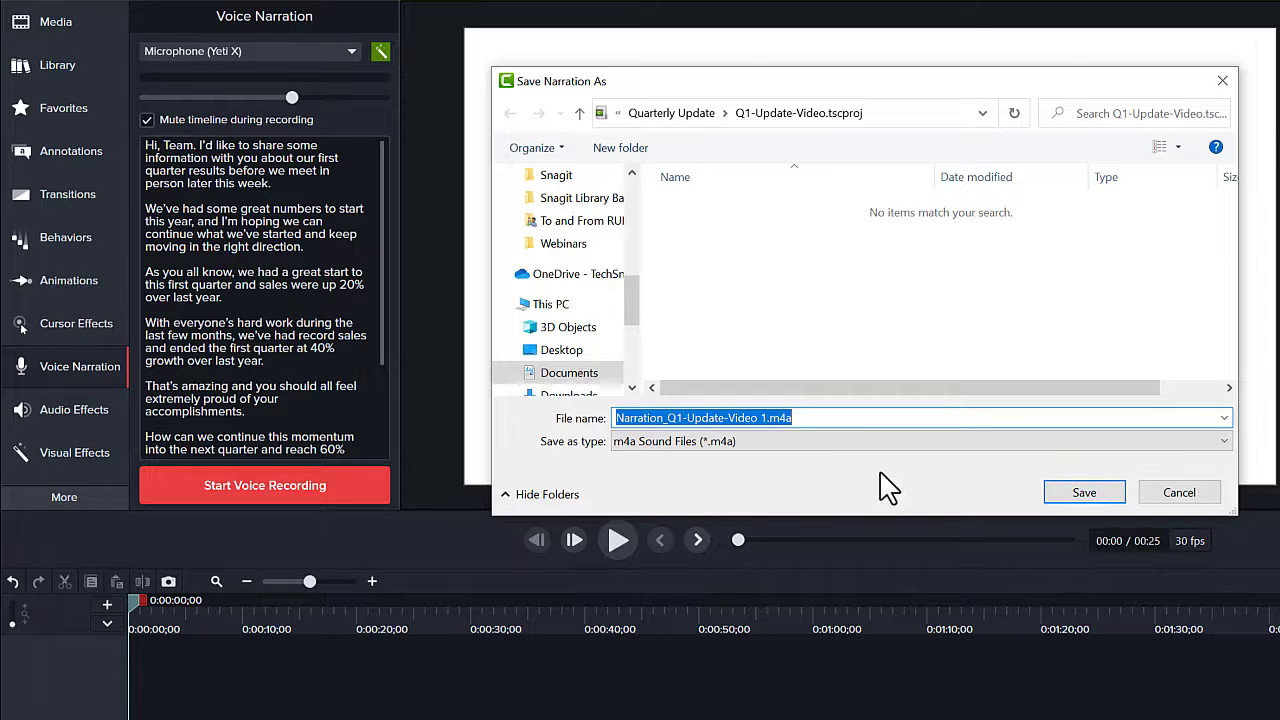
{"action": "left_click", "coordinate": [1058, 490]}
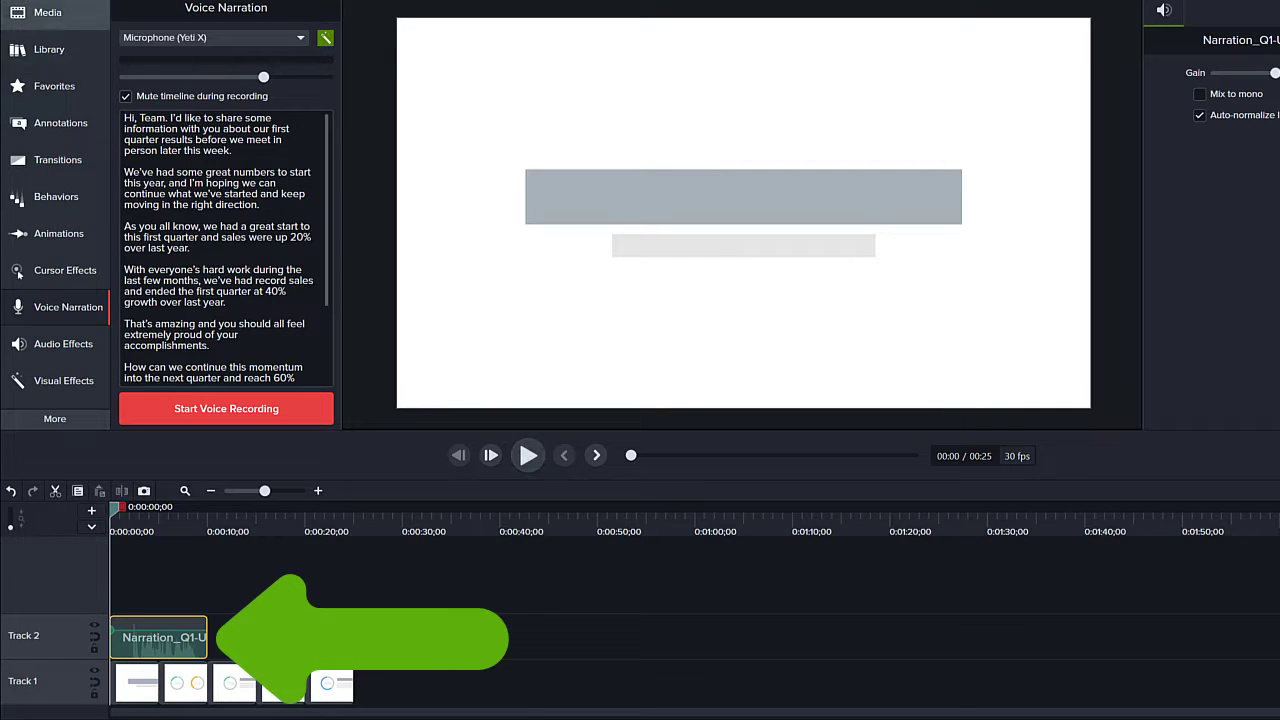
{"action": "left_click", "coordinate": [40, 18]}
{"action": "scroll", "coordinate": [243, 306], "scroll_direction": "down", "scroll_amount": 1}
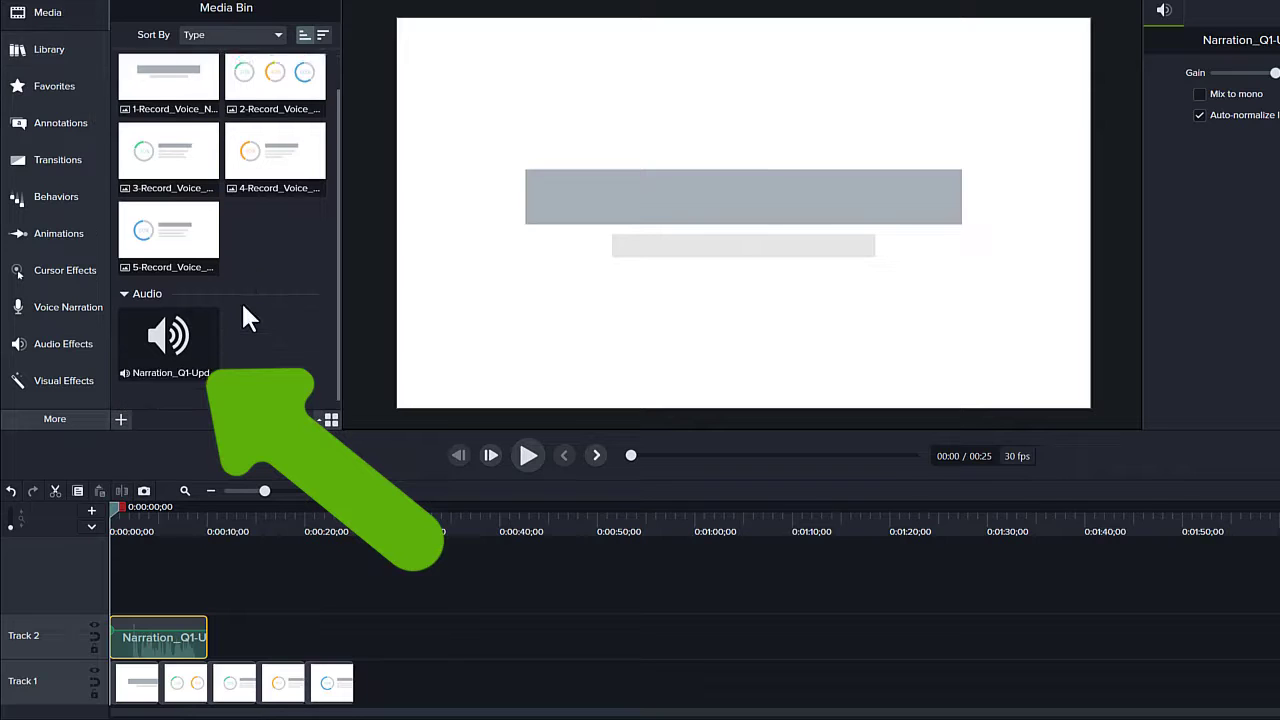
{"action": "left_click", "coordinate": [122, 308]}
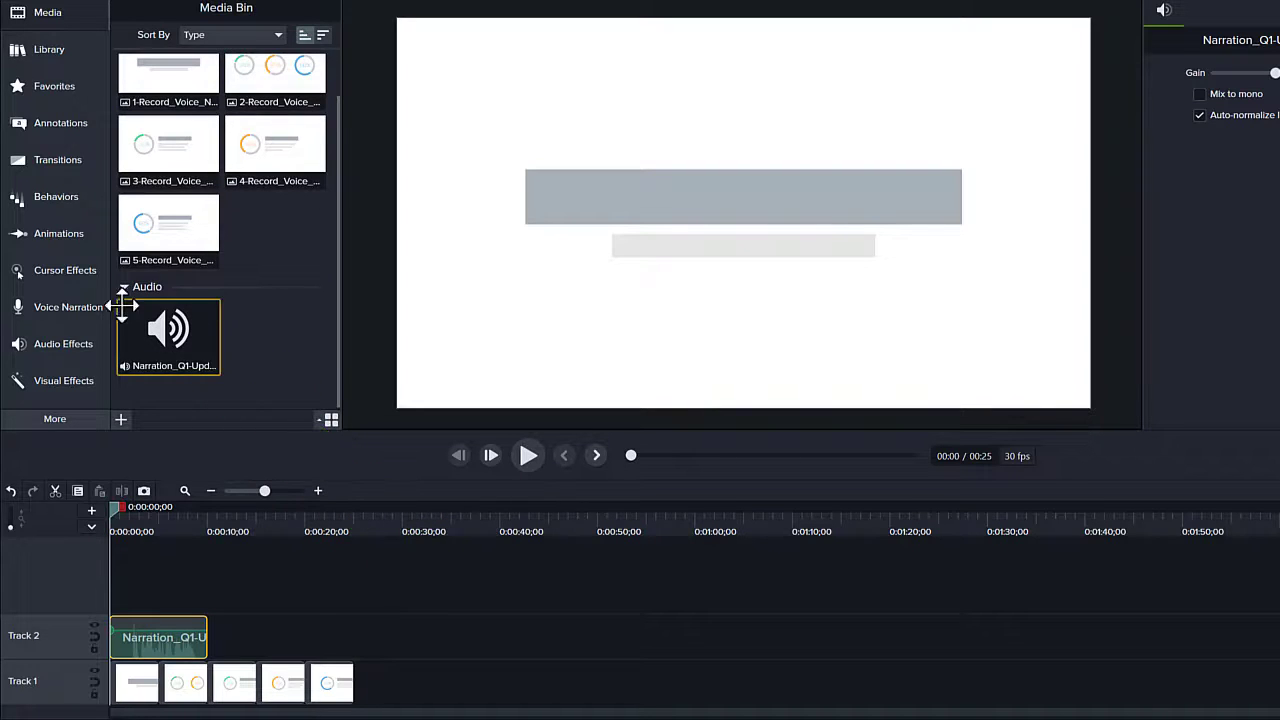
Record a second voice narration saved as Narration_Q1-Update-Video 2.m4a and place it on Track 2 directly after the first narration clip
{"action": "left_click", "coordinate": [48, 310]}
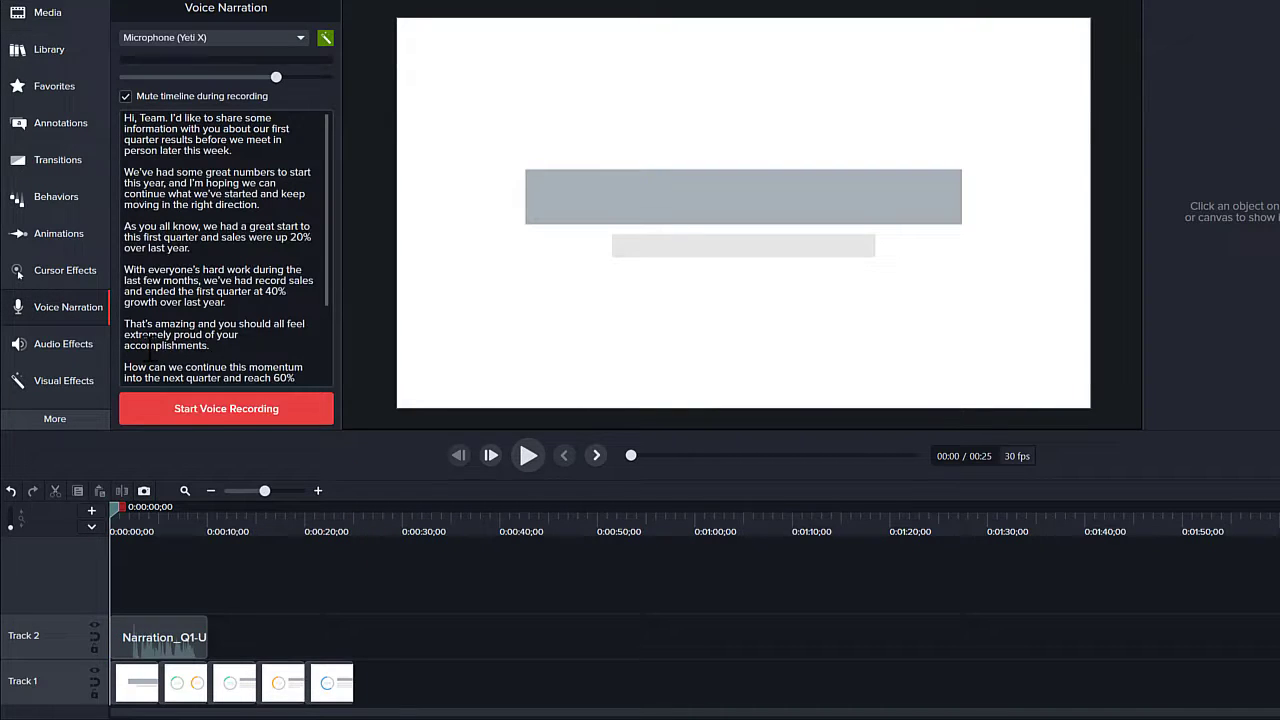
{"action": "left_click", "coordinate": [228, 411]}
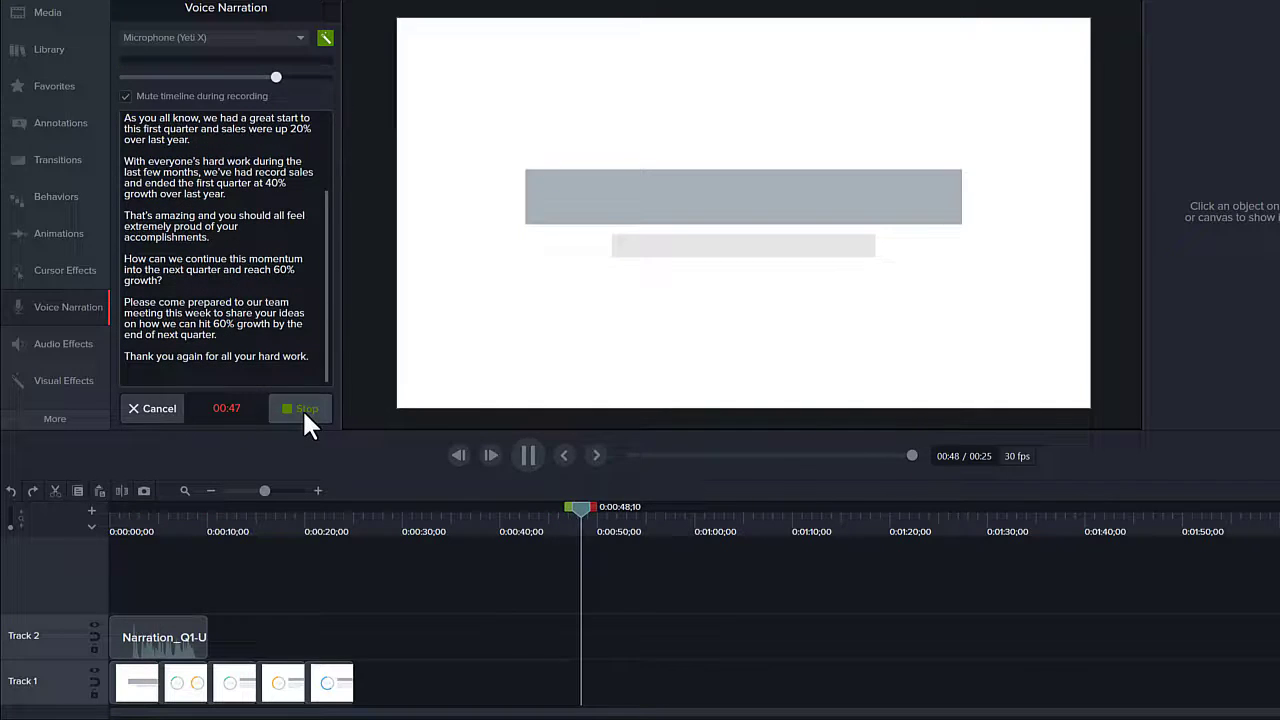
{"action": "left_click", "coordinate": [303, 408]}
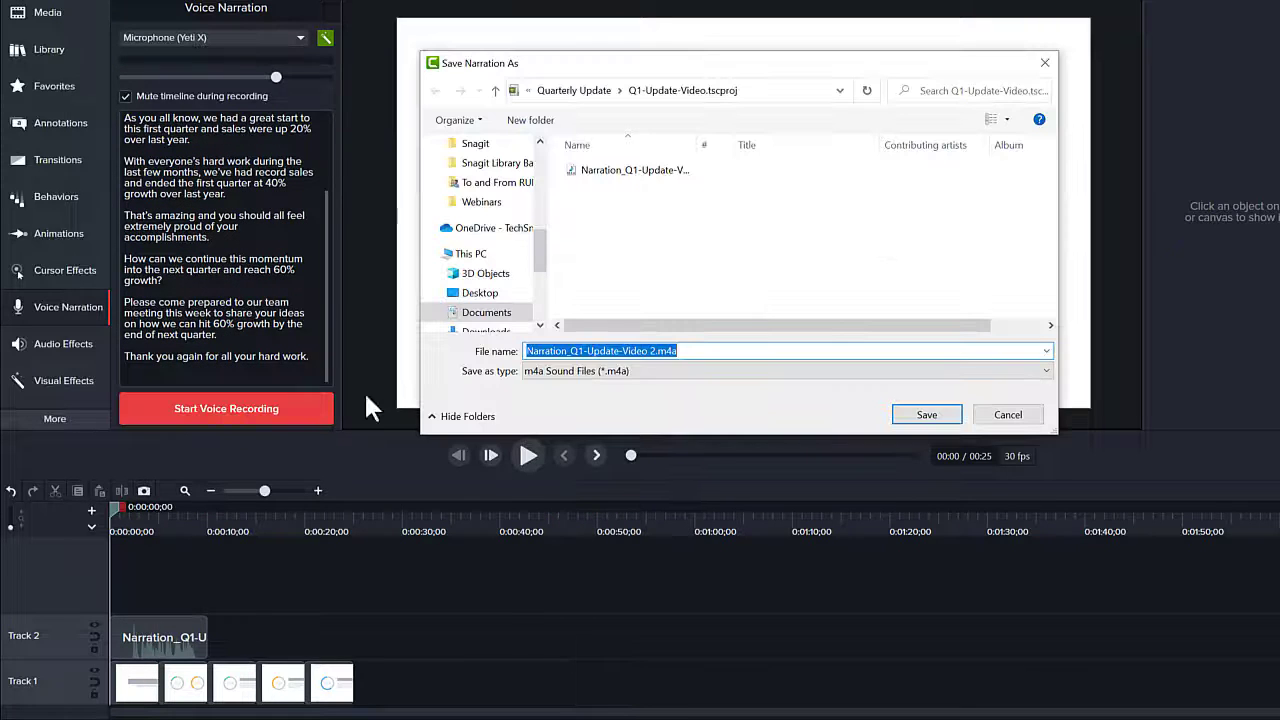
{"action": "left_click", "coordinate": [915, 412]}
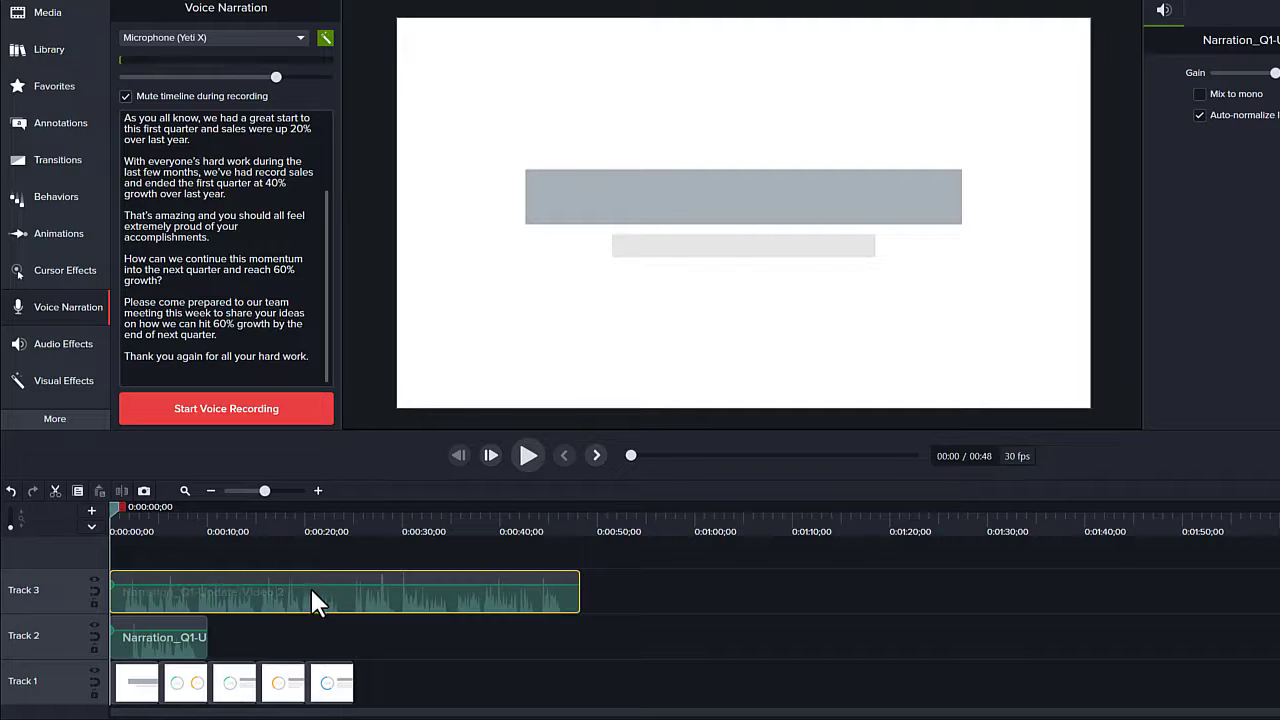
{"action": "left_click_drag", "start_coordinate": [314, 600], "coordinate": [412, 640]}
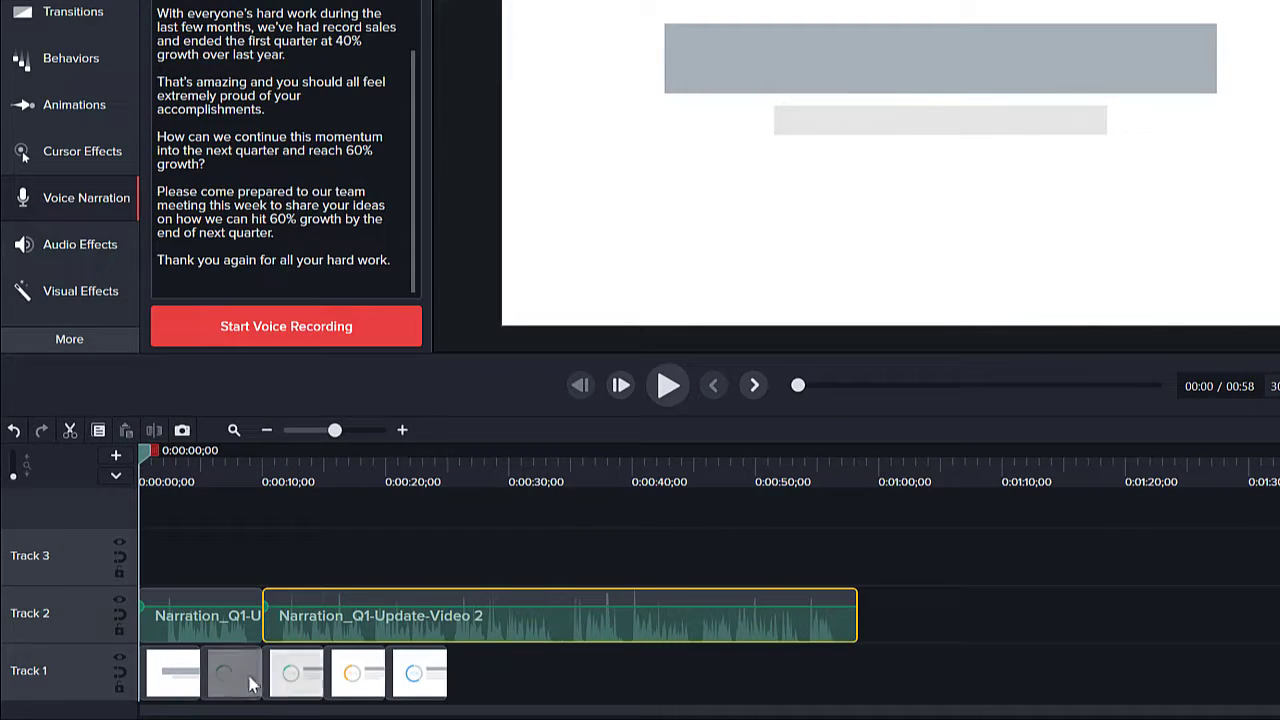
Ripple move the second slide and all slides behind it on Track 1 so the second slide starts at about 14 seconds
{"action": "left_click", "coordinate": [240, 684]}
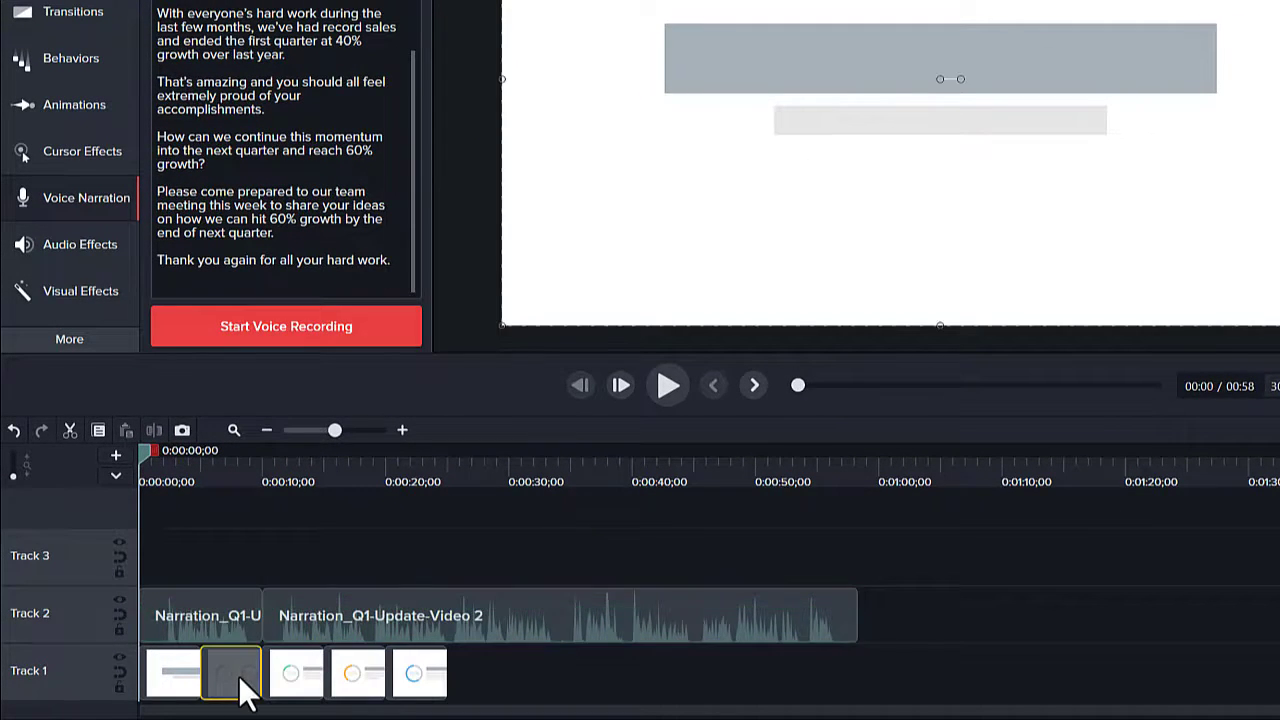
{"action": "key", "text": "shift"}
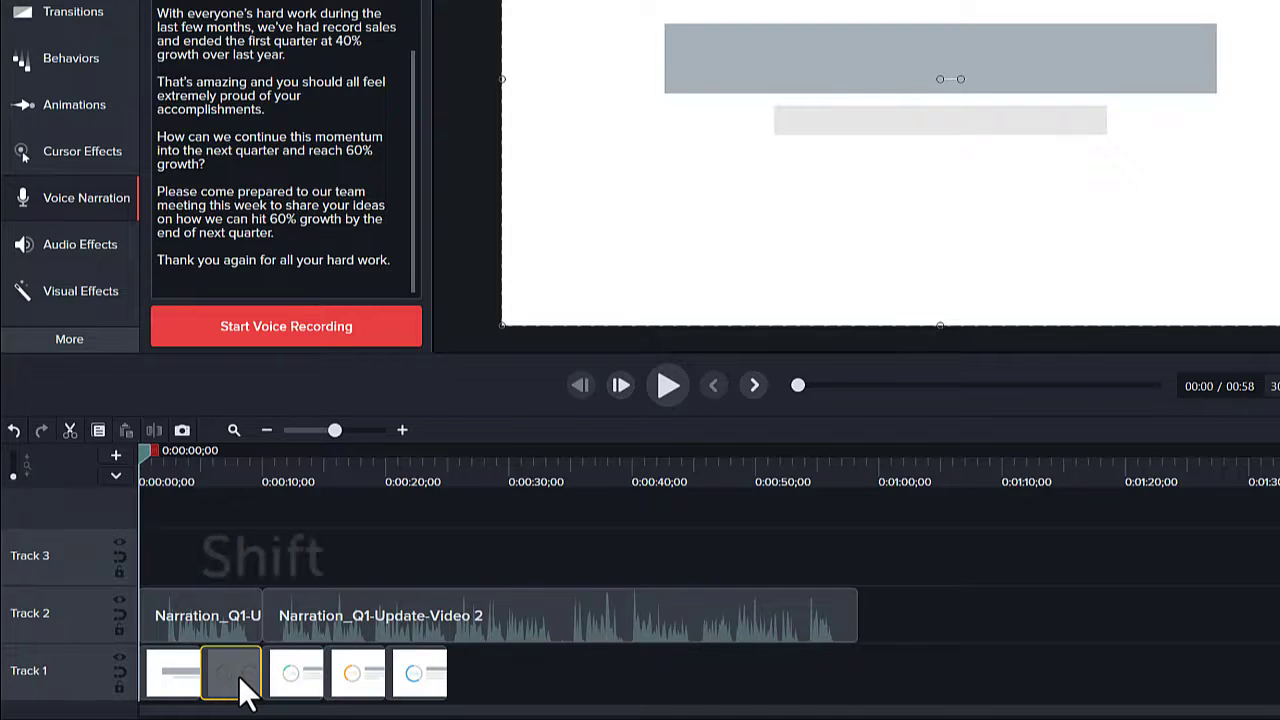
{"action": "left_click_drag", "start_coordinate": [238, 675], "coordinate": [349, 676]}
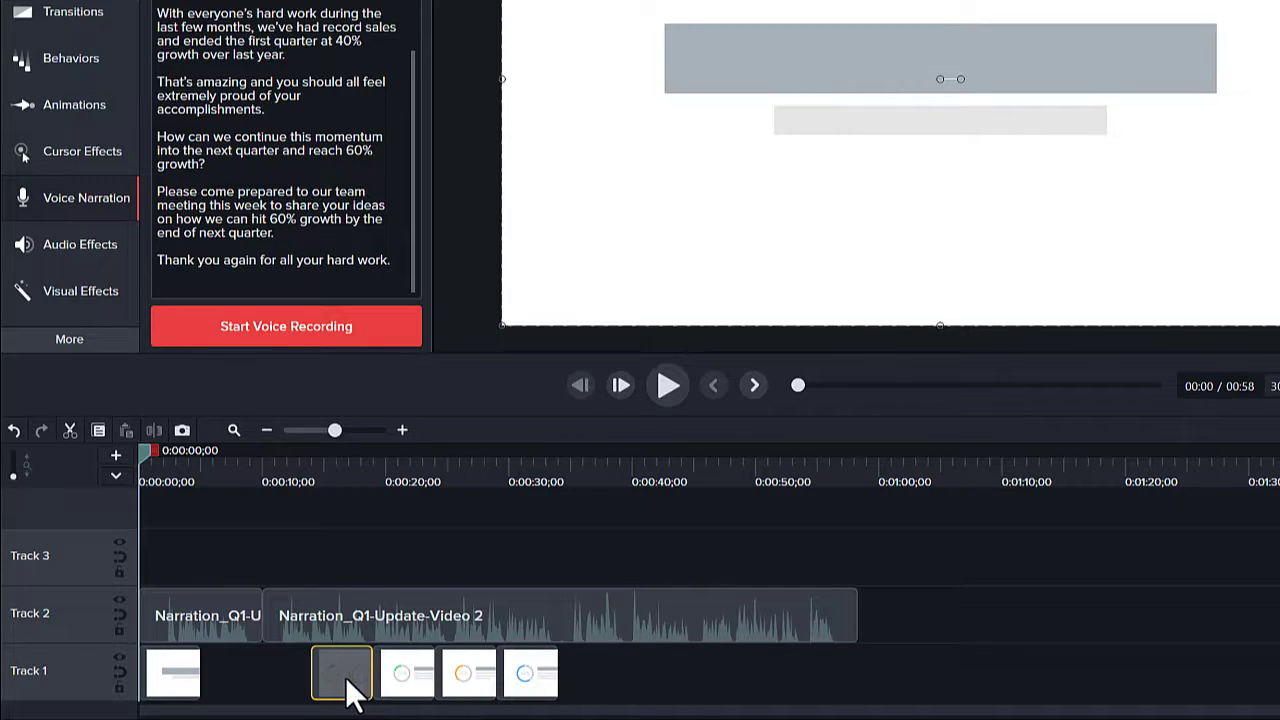
Extend the first slide on Track 1 to the first narration clip's end at about 10 seconds and fit the remaining slides to the second narration
{"action": "left_click", "coordinate": [192, 670]}
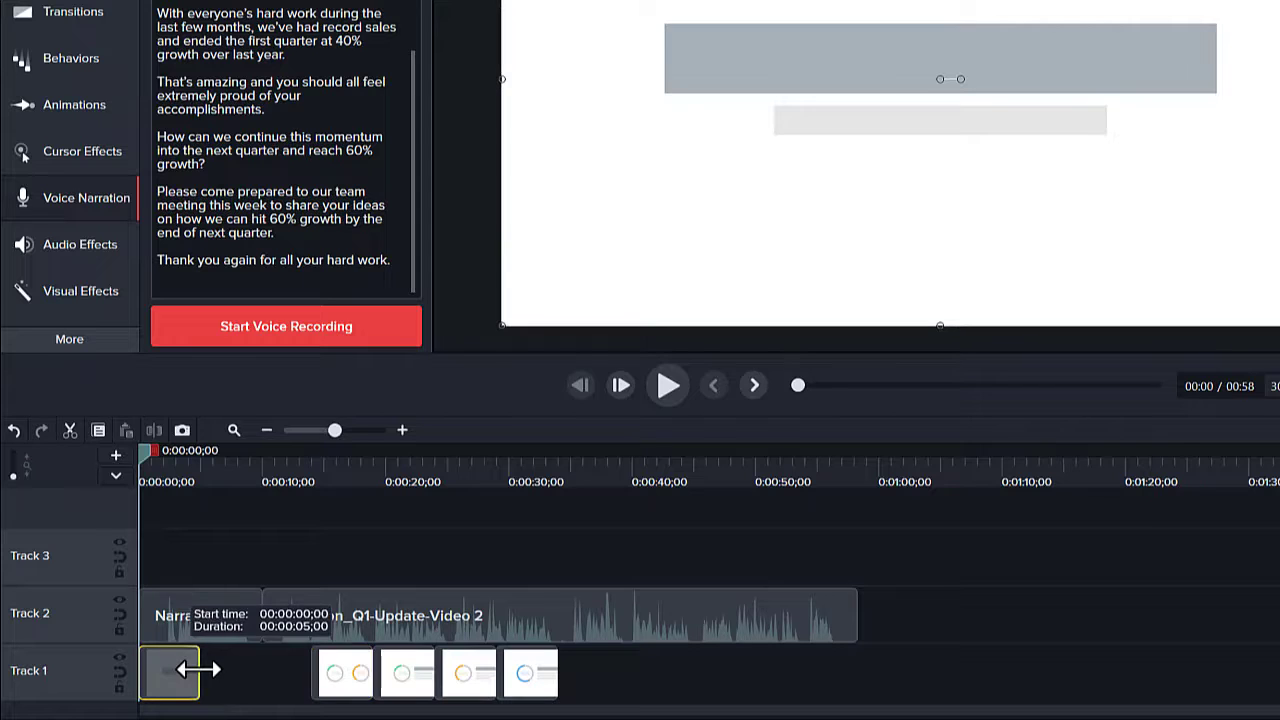
{"action": "left_click_drag", "start_coordinate": [197, 670], "coordinate": [251, 670]}
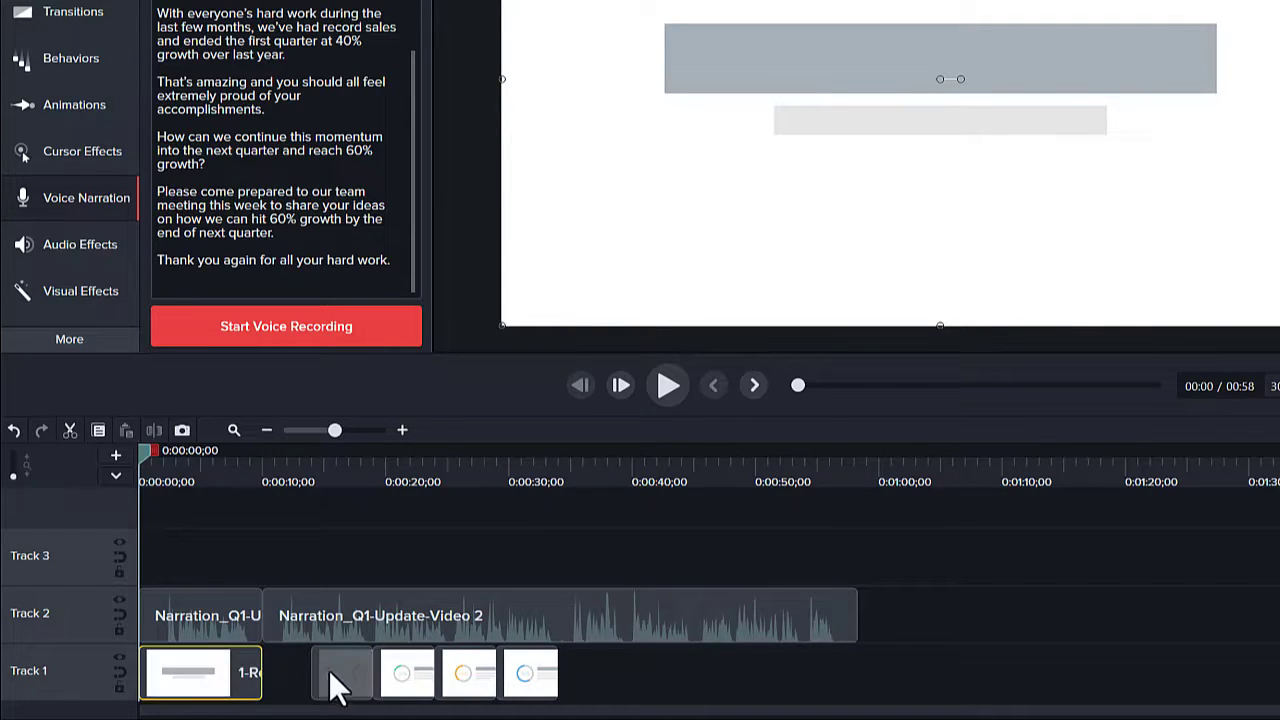
{"action": "left_click_drag", "start_coordinate": [340, 672], "coordinate": [551, 670]}
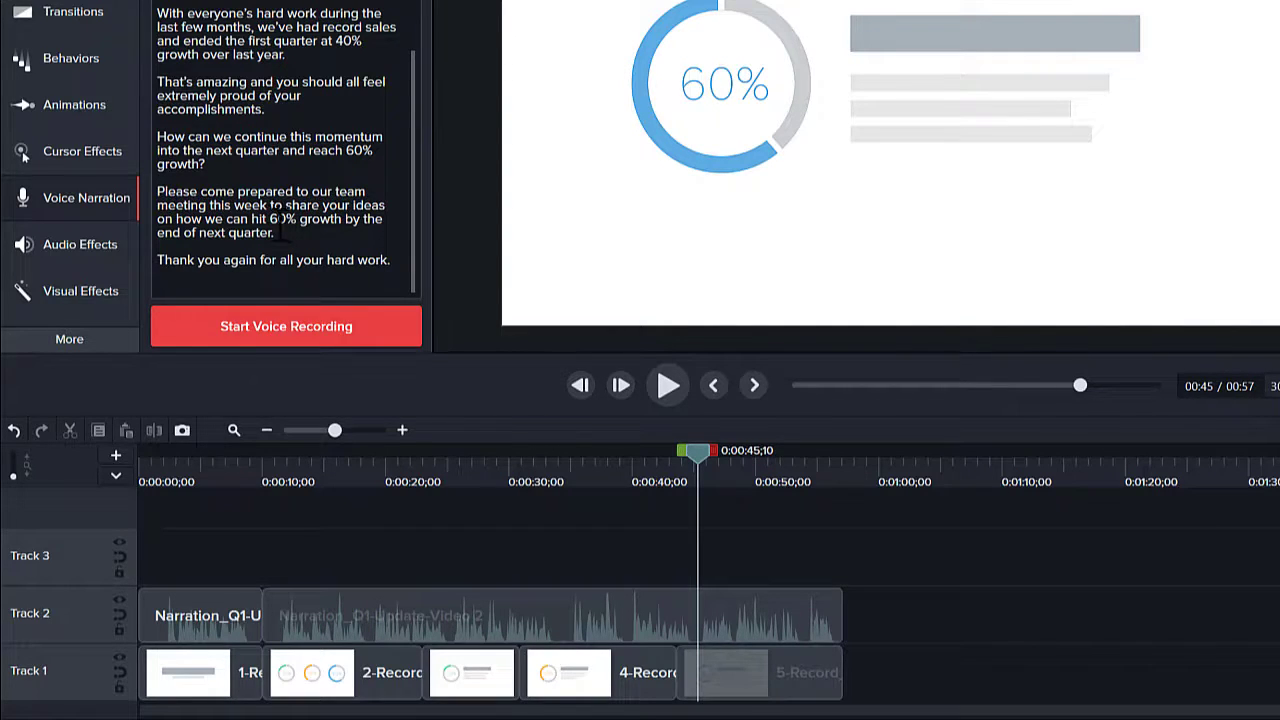
Replace the word "hit" with "reach" in the script paragraph about the team meeting
{"action": "double_click", "coordinate": [259, 218]}
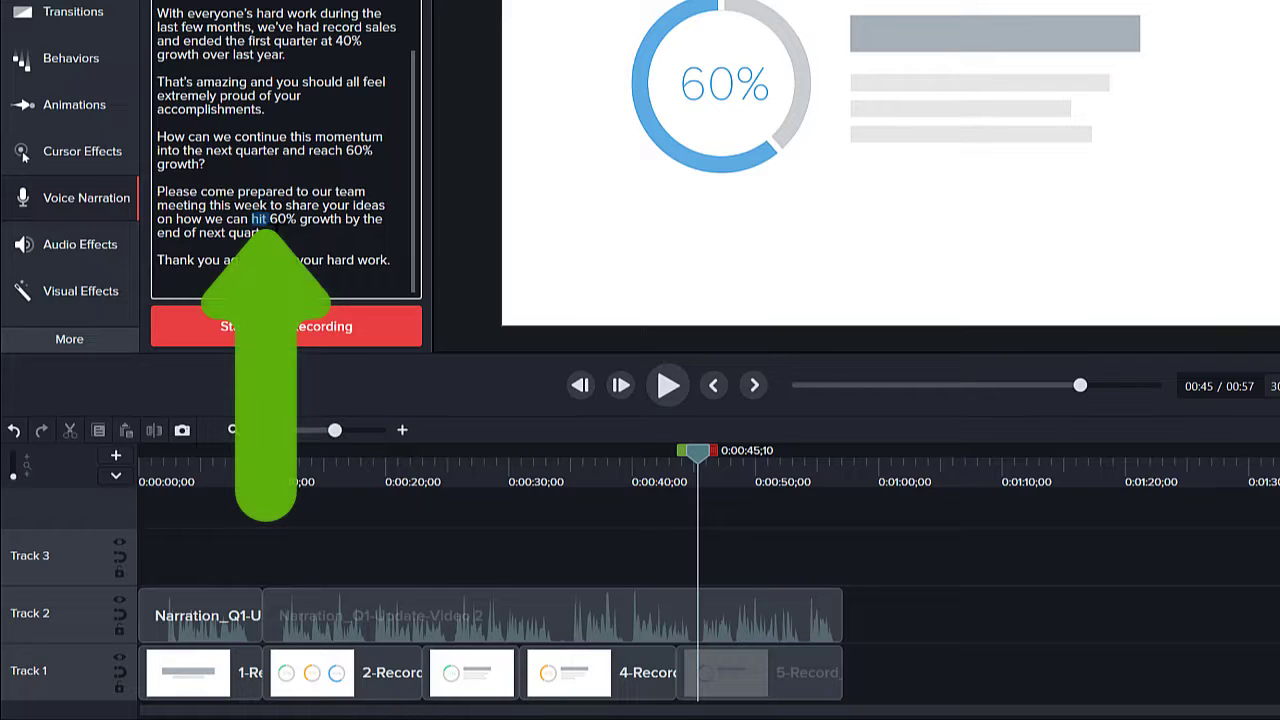
{"action": "type", "text": "reach"}
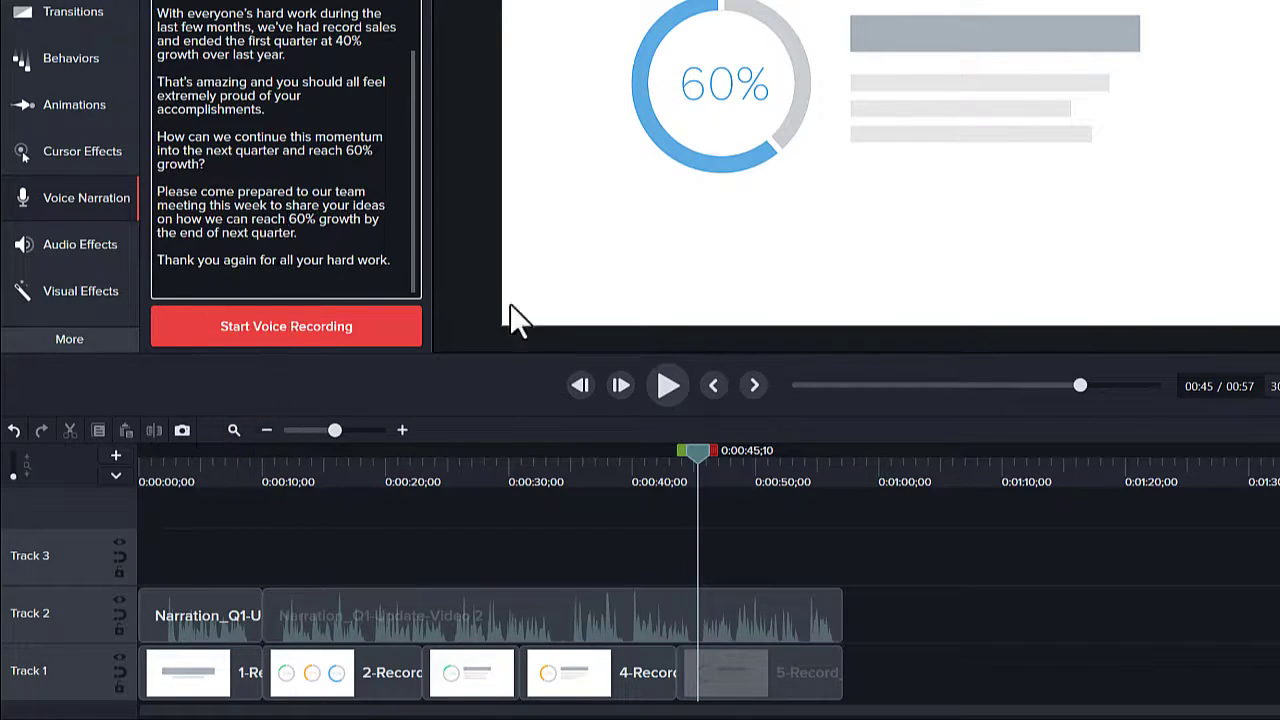
Record the revised meeting paragraph as a new voice narration from 0:00:45;10 and save it as Narration_Q1-Update-Video 3.m4a
{"action": "left_click_drag", "start_coordinate": [714, 452], "coordinate": [820, 466]}
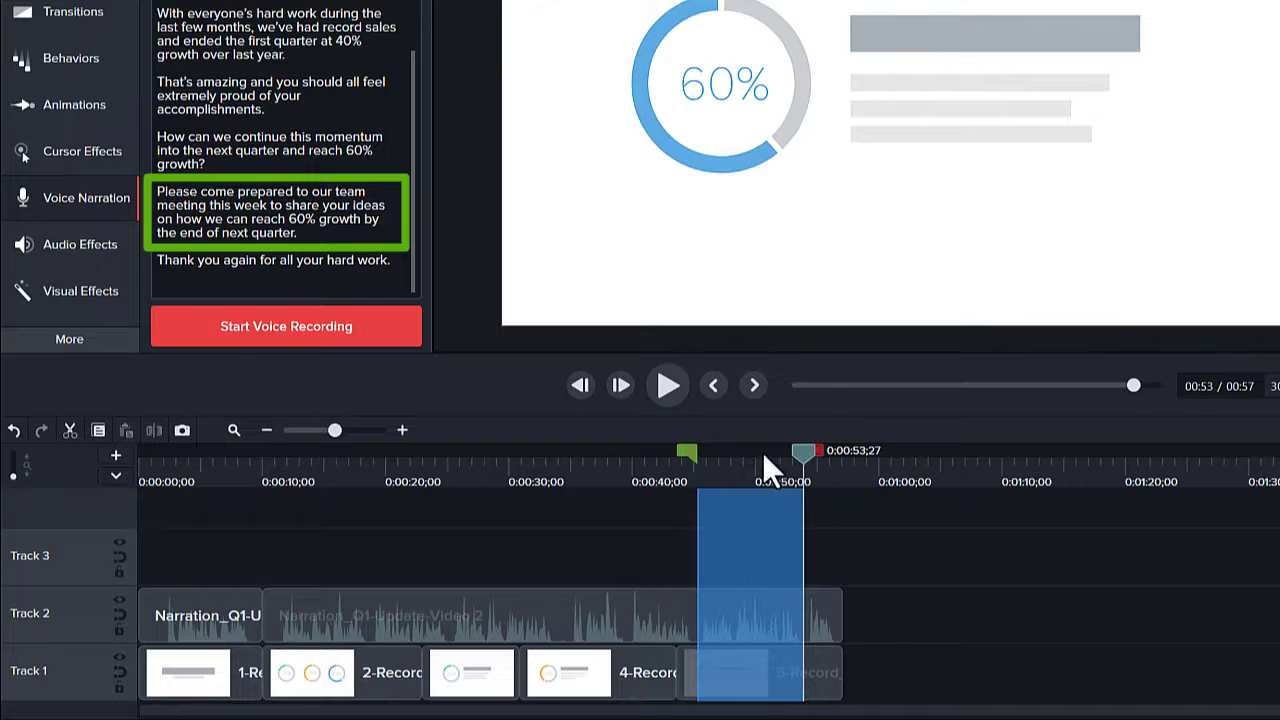
{"action": "left_click", "coordinate": [696, 460]}
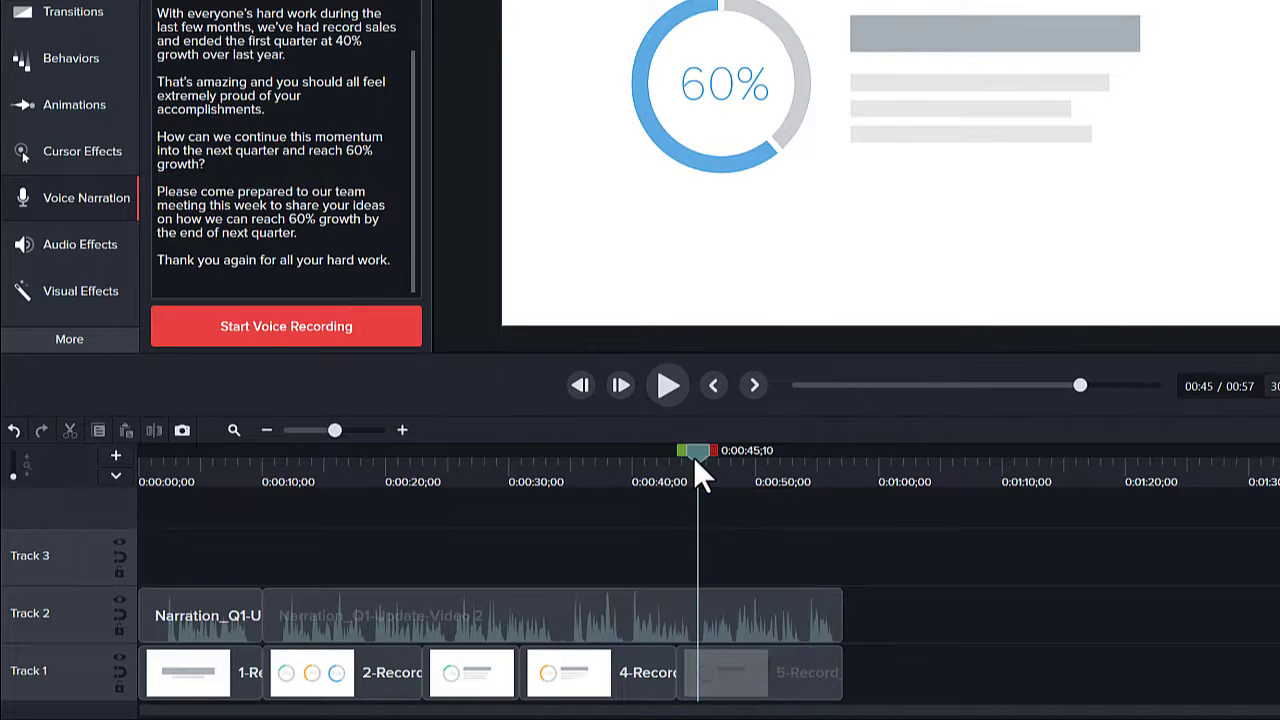
{"action": "left_click", "coordinate": [279, 335]}
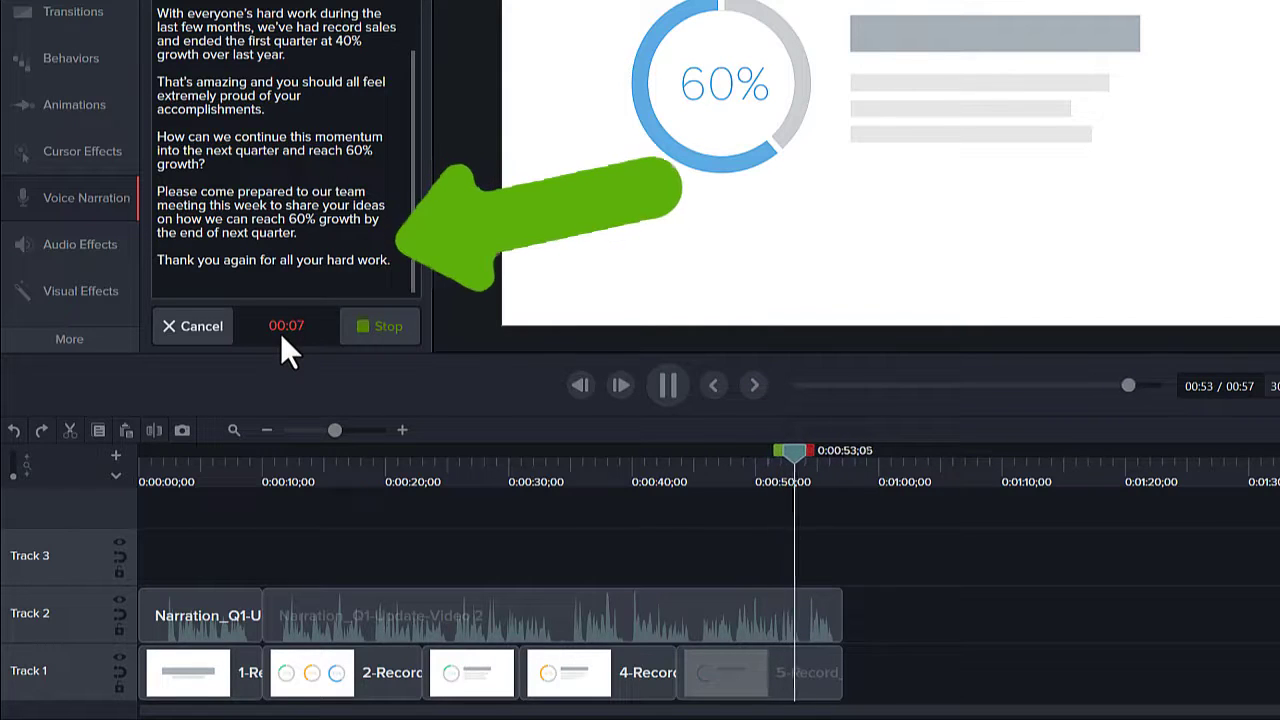
{"action": "left_click", "coordinate": [360, 328]}
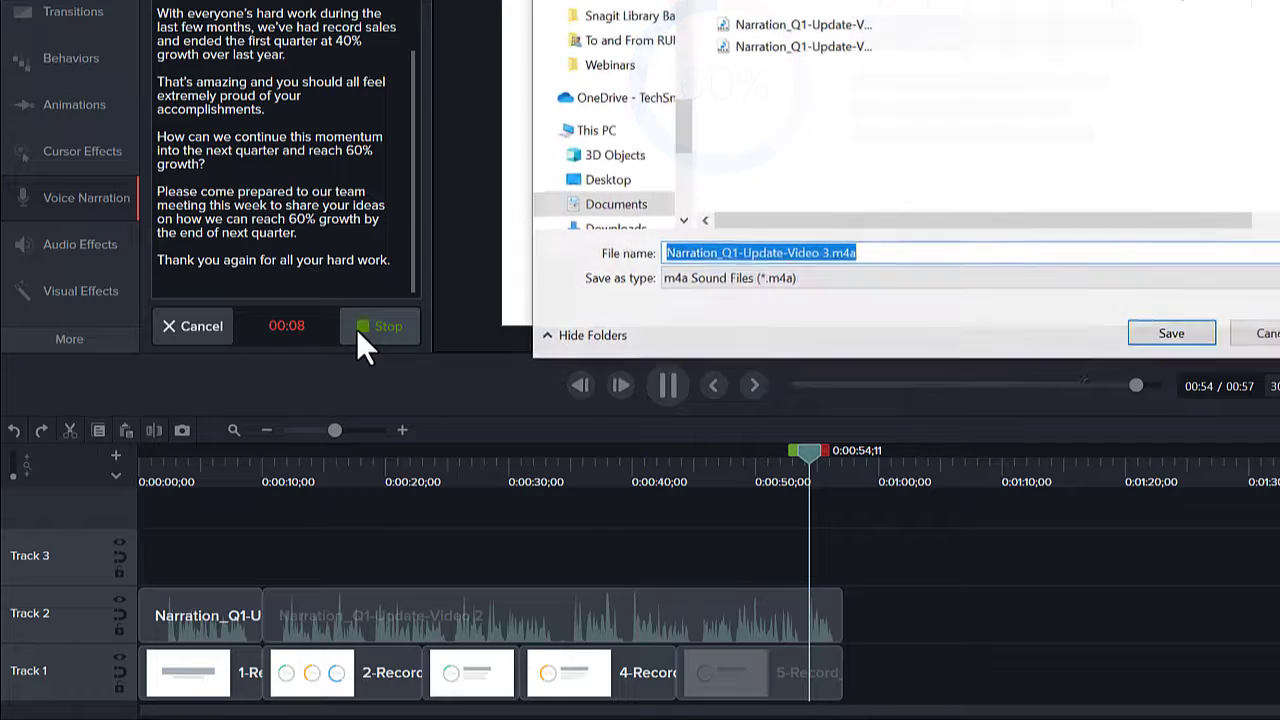
{"action": "left_click", "coordinate": [1147, 334]}
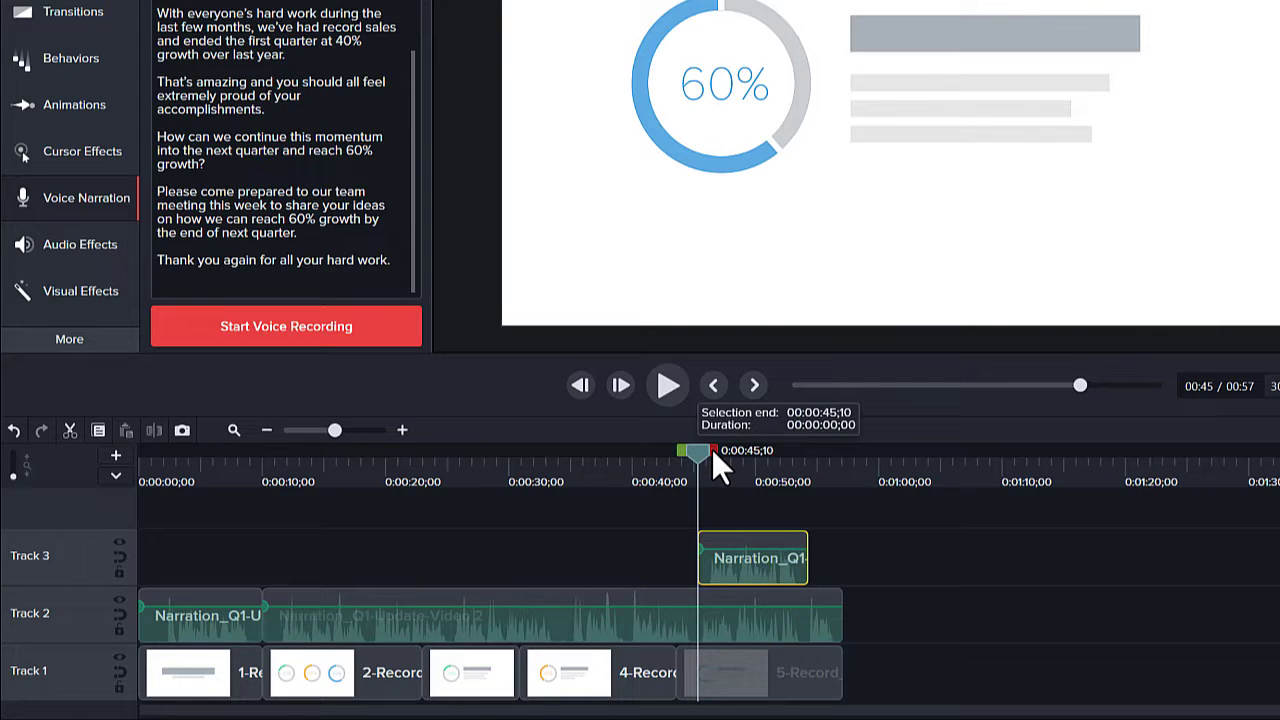
Silence the second narration clip on Track 2 within the range from 0:00:45;10 to 0:00:53;25
{"action": "left_click_drag", "start_coordinate": [722, 450], "coordinate": [816, 455]}
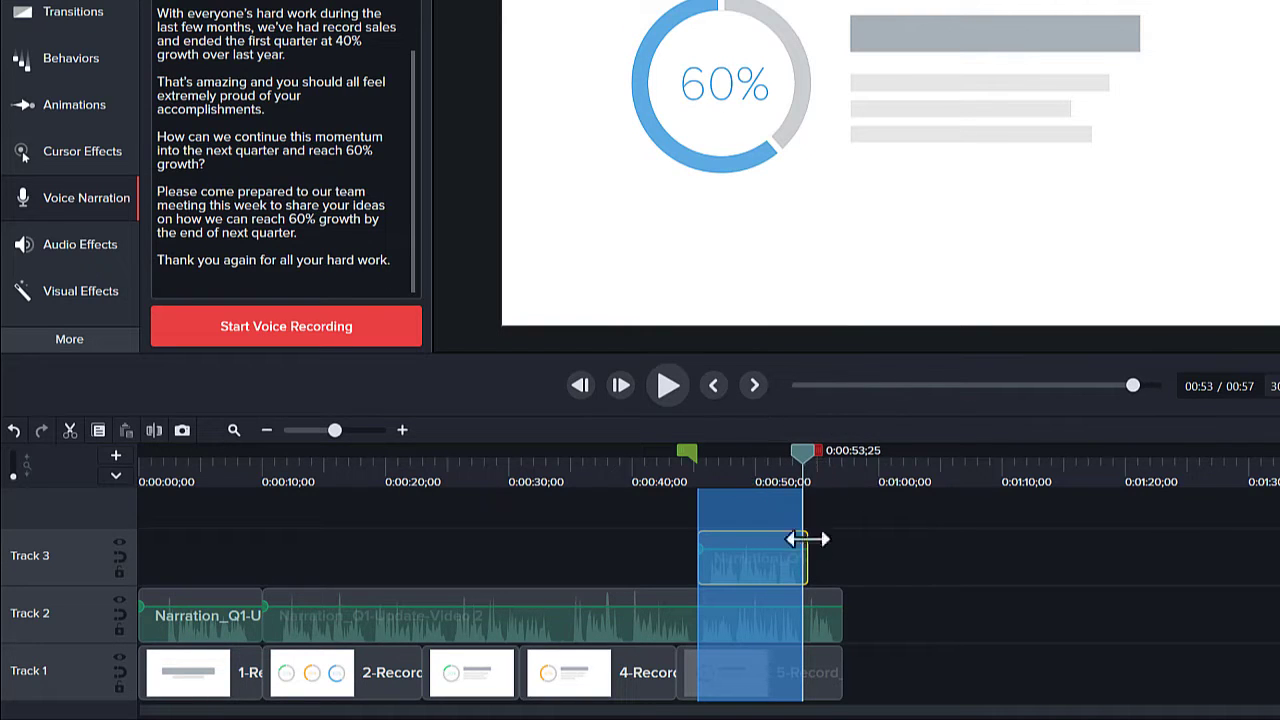
{"action": "left_click", "coordinate": [724, 624]}
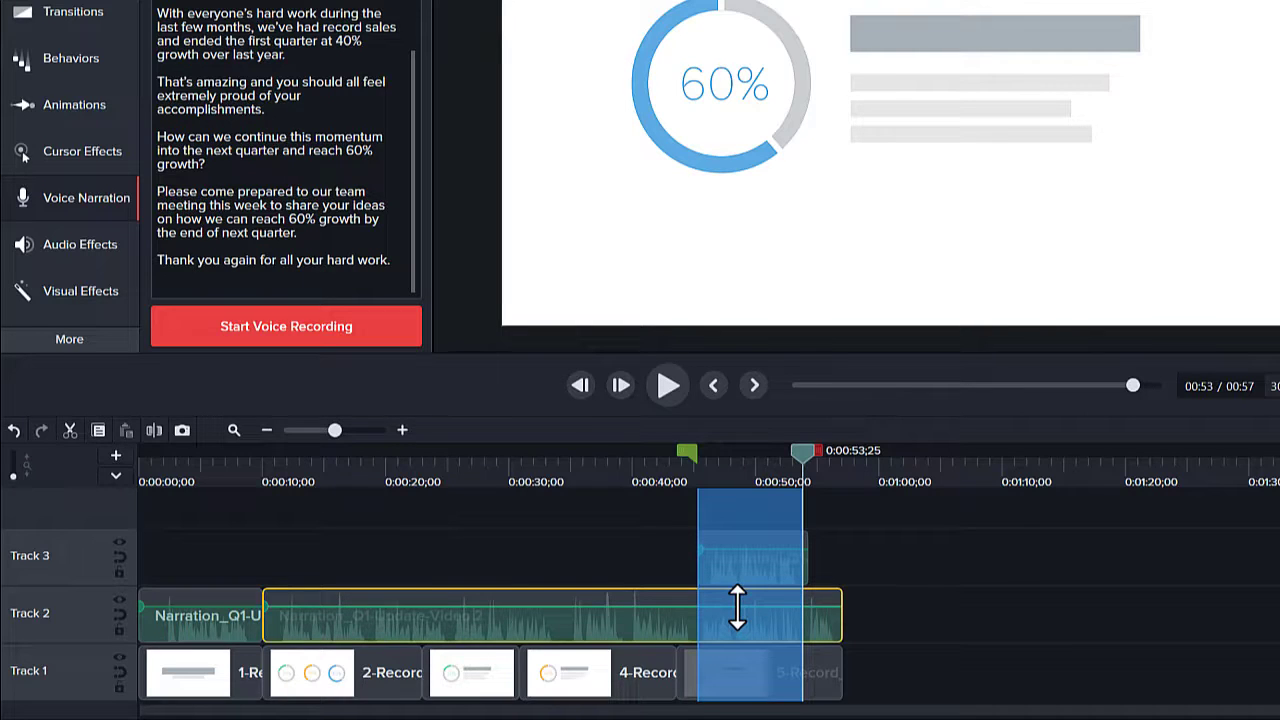
{"action": "left_click_drag", "start_coordinate": [737, 607], "coordinate": [733, 663]}
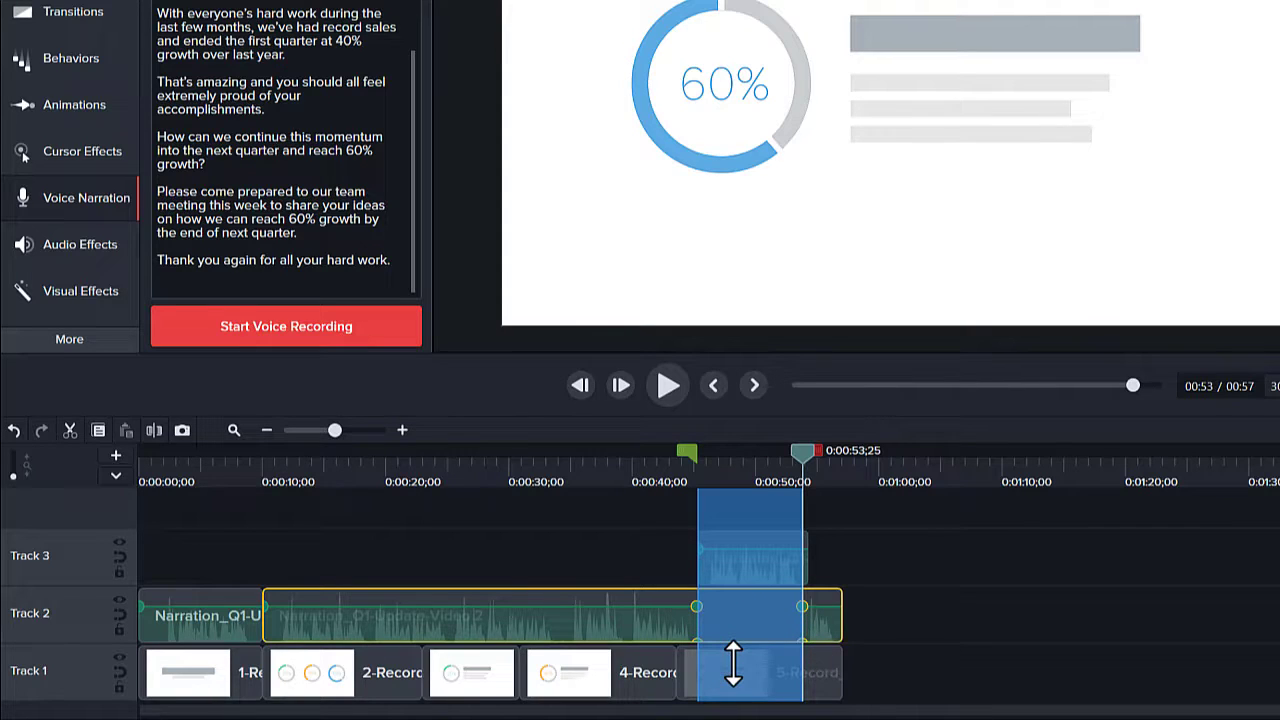
Shift the new narration clip on Track 3 slightly earlier so it starts at 0:00:45;02
{"action": "left_click", "coordinate": [693, 470]}
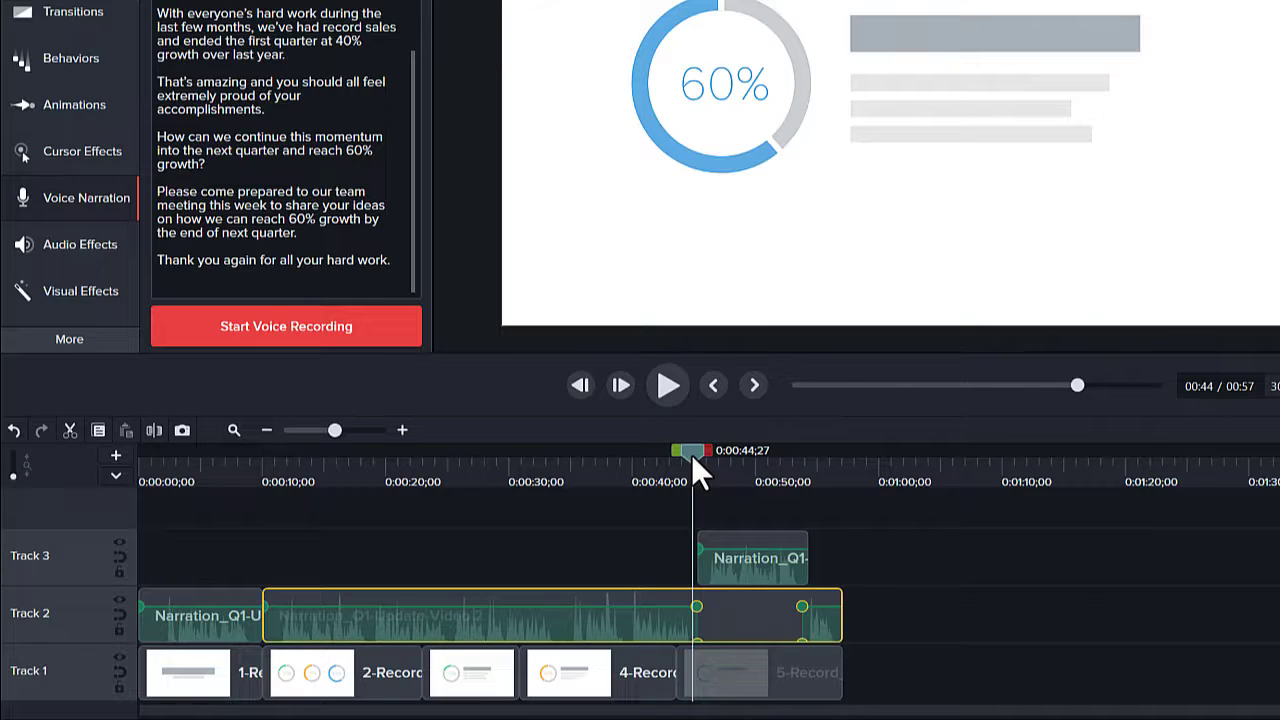
{"action": "left_click", "coordinate": [695, 453]}
{"action": "left_click", "coordinate": [750, 559]}
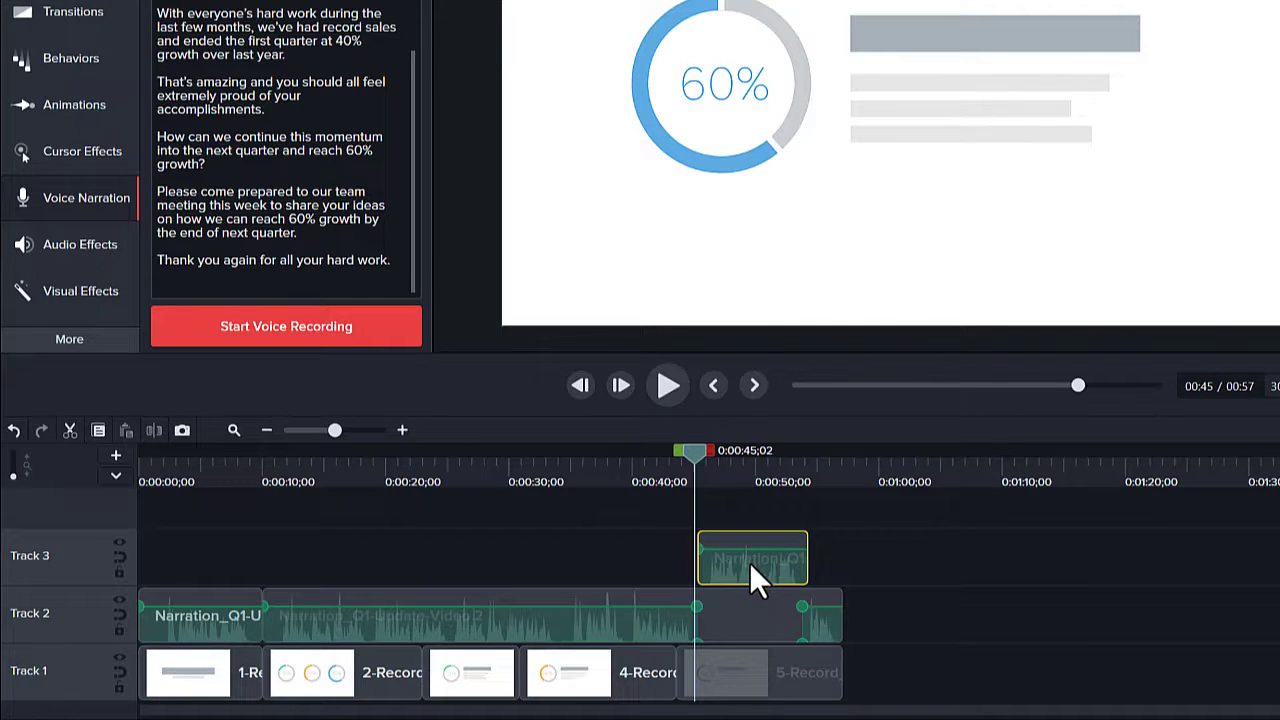
{"action": "left_click_drag", "start_coordinate": [749, 562], "coordinate": [743, 563]}
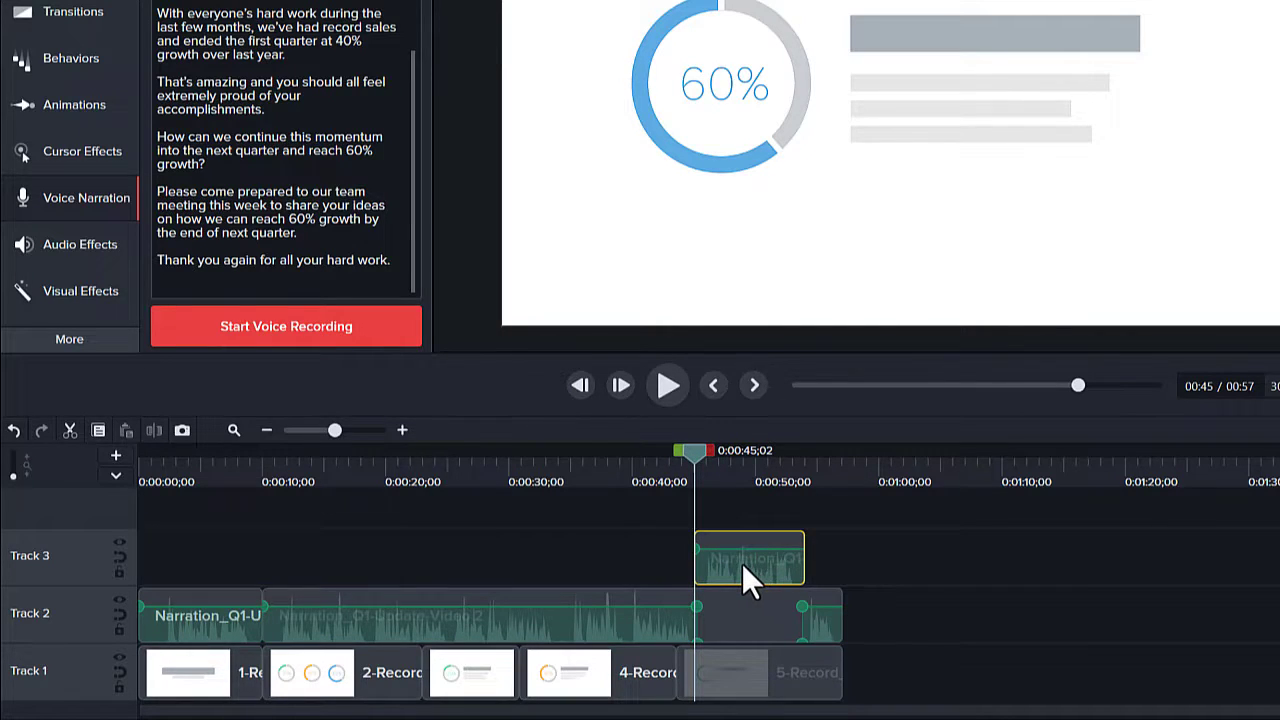
{"action": "left_click", "coordinate": [666, 532]}
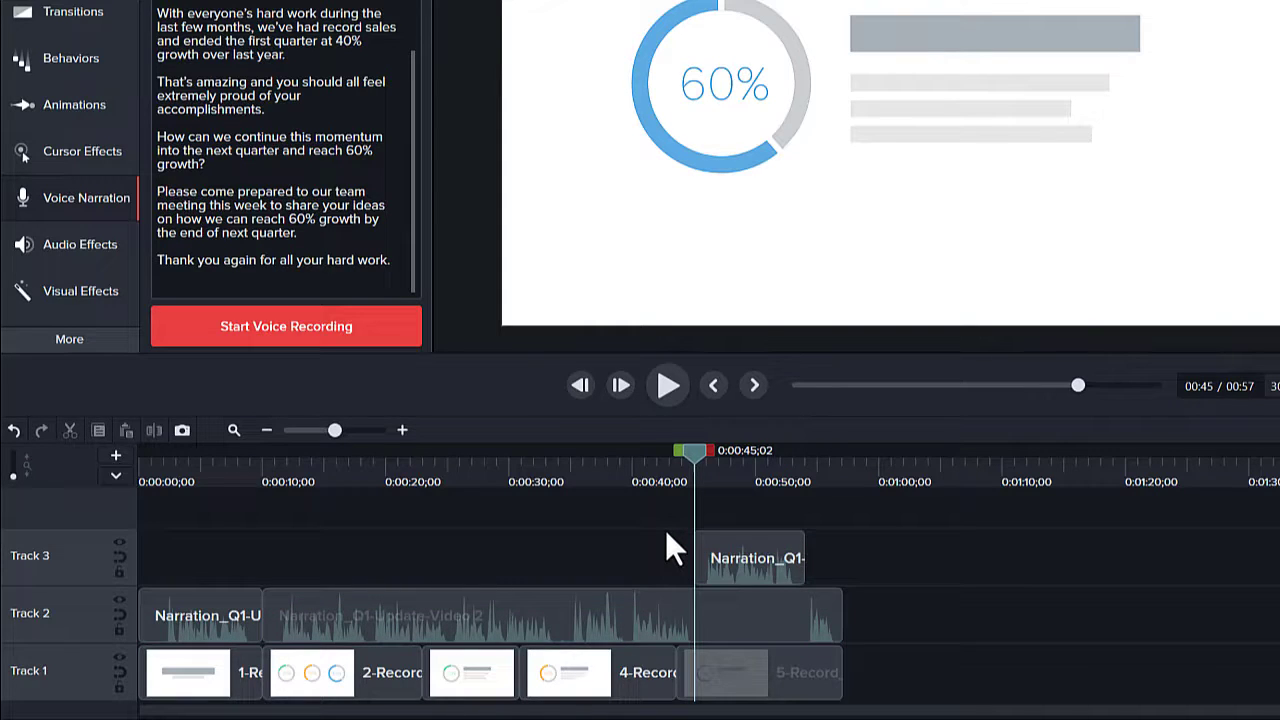
Split the second narration clip at 0:00:45;02 and trim the start of its latter part to where the Track 3 clip ends
{"action": "left_click", "coordinate": [699, 614]}
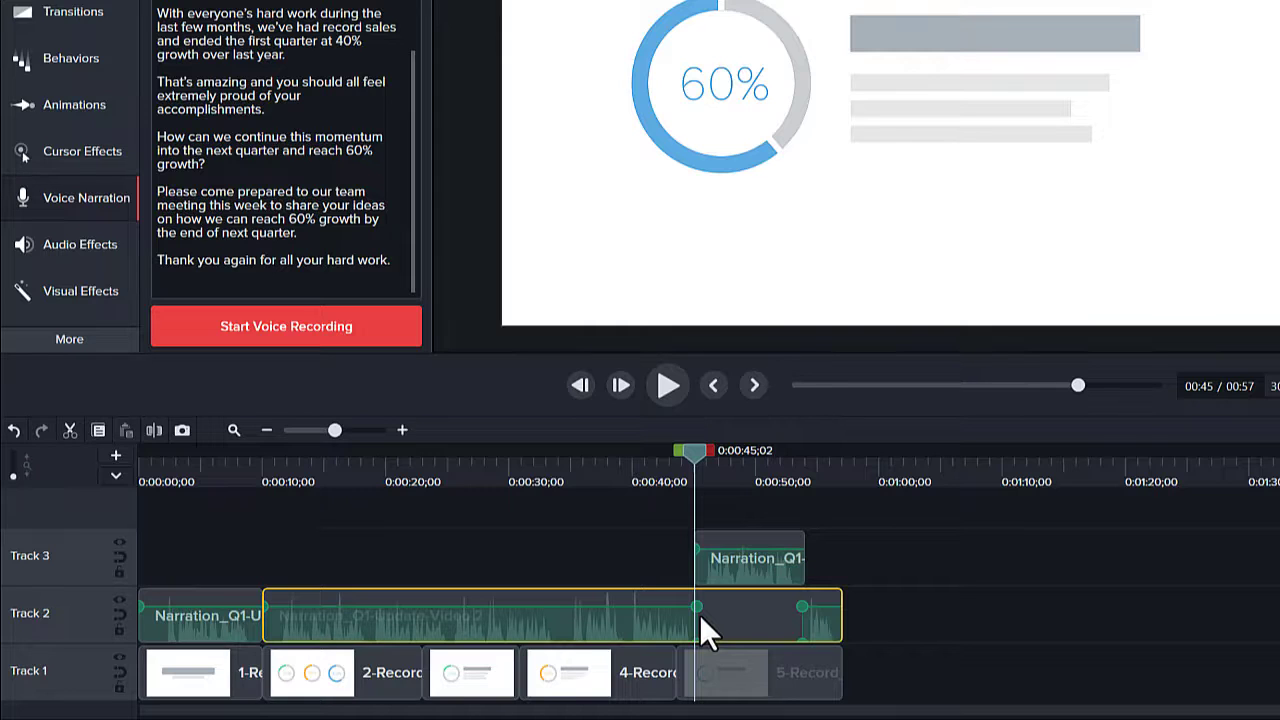
{"action": "key", "text": "s"}
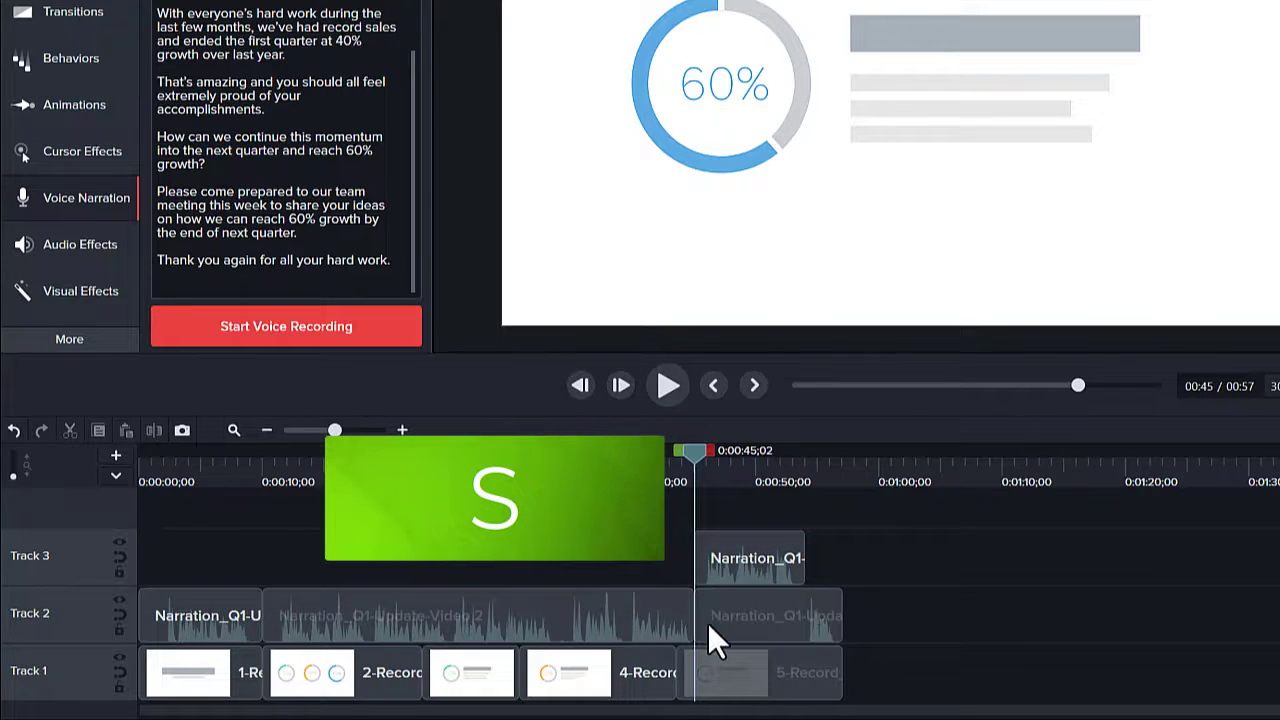
{"action": "left_click", "coordinate": [707, 622]}
{"action": "left_click_drag", "start_coordinate": [696, 627], "coordinate": [829, 619]}
Move the new narration clip from Track 3 into the gap on Track 2 and set the playhead to 0:00:43;12
{"action": "left_click", "coordinate": [747, 571]}
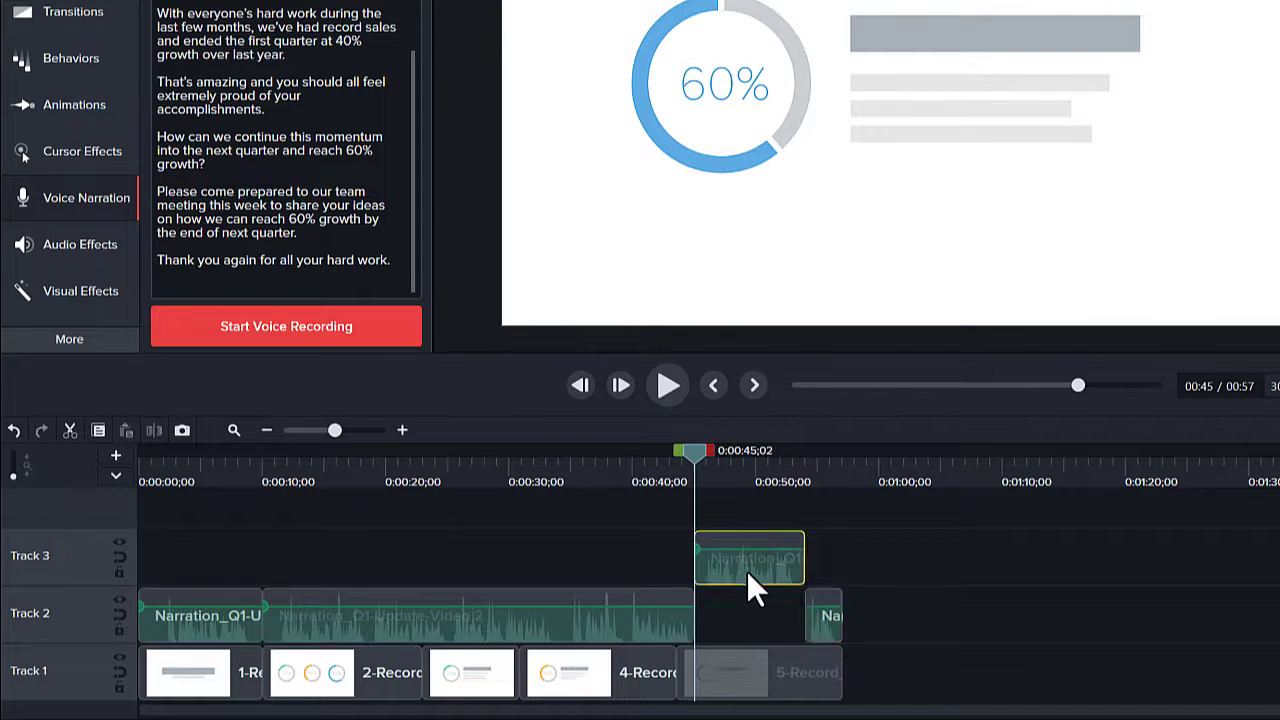
{"action": "left_click_drag", "start_coordinate": [746, 570], "coordinate": [745, 623]}
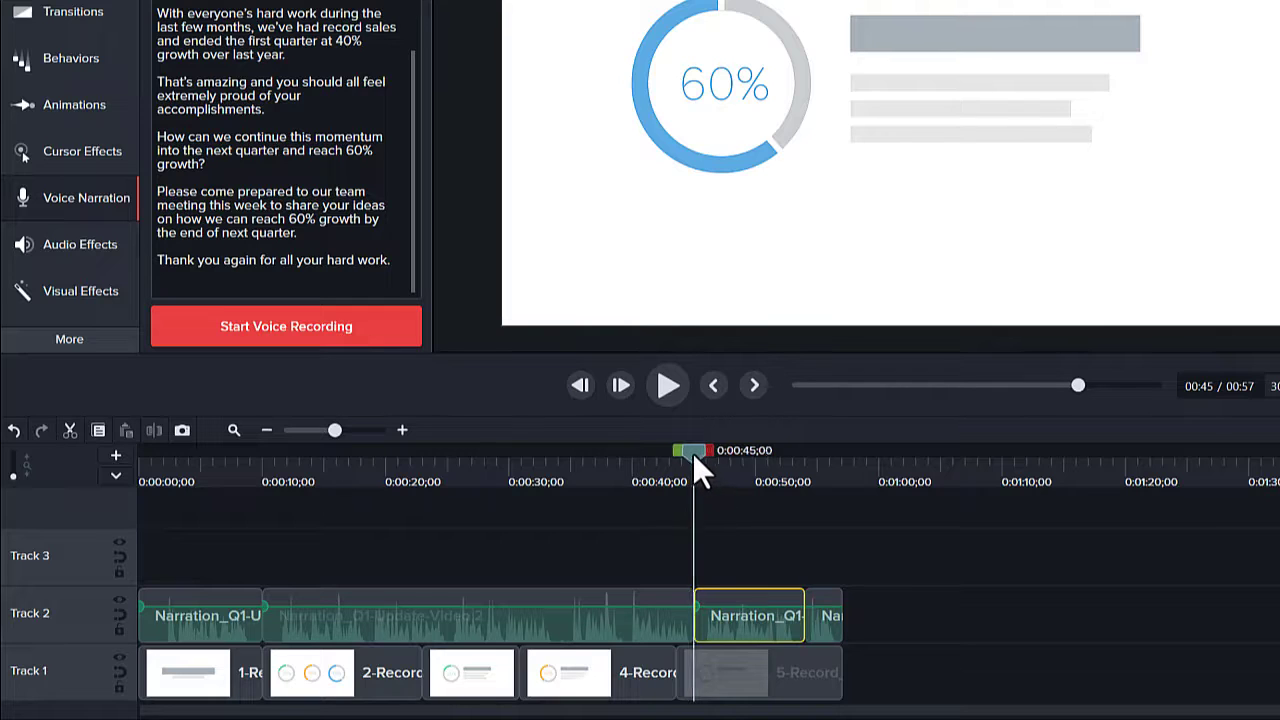
{"action": "left_click_drag", "start_coordinate": [699, 461], "coordinate": [677, 461]}
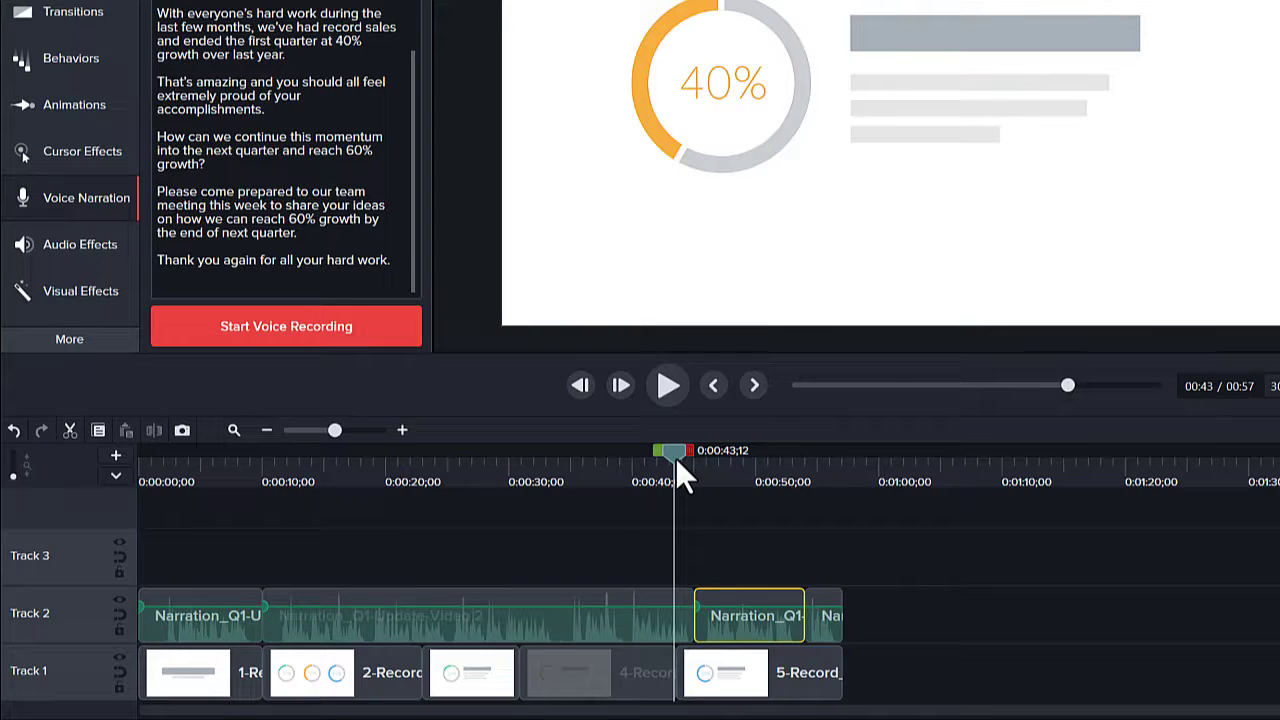